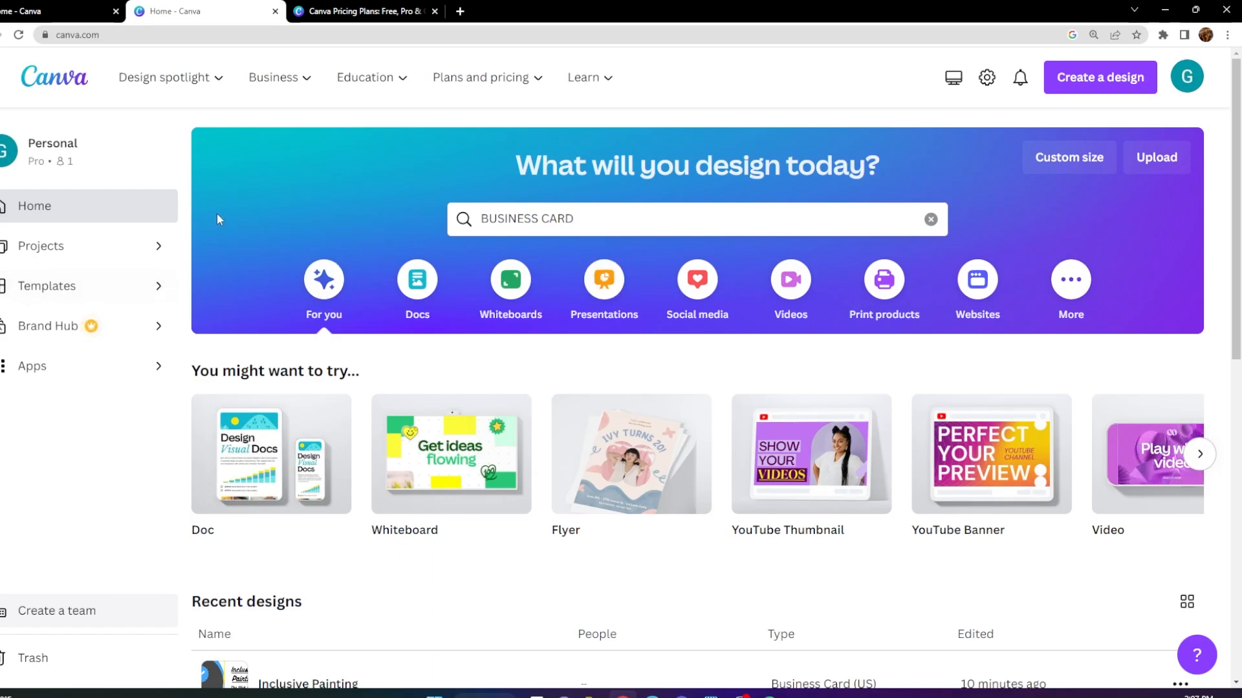
Open the plan pricing comparison and review the features and monthly prices of the Free, Pro and Teams plans.
key(ctrl+minus)
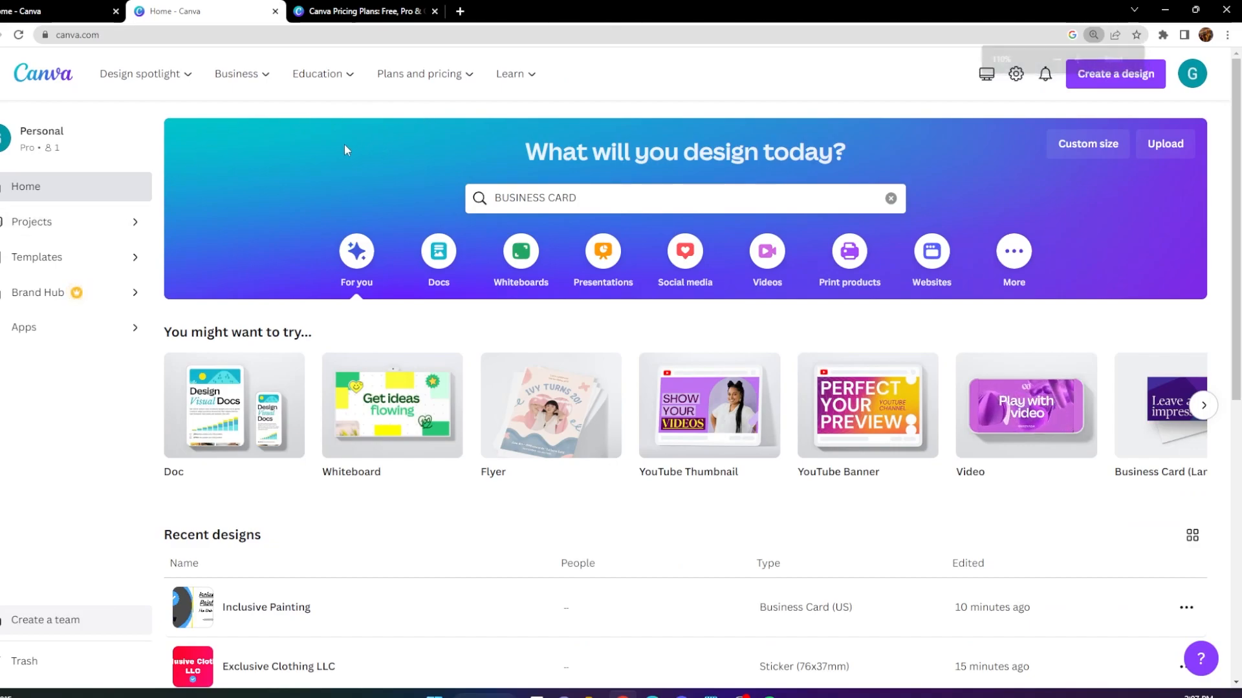
mouse_move(419, 74)
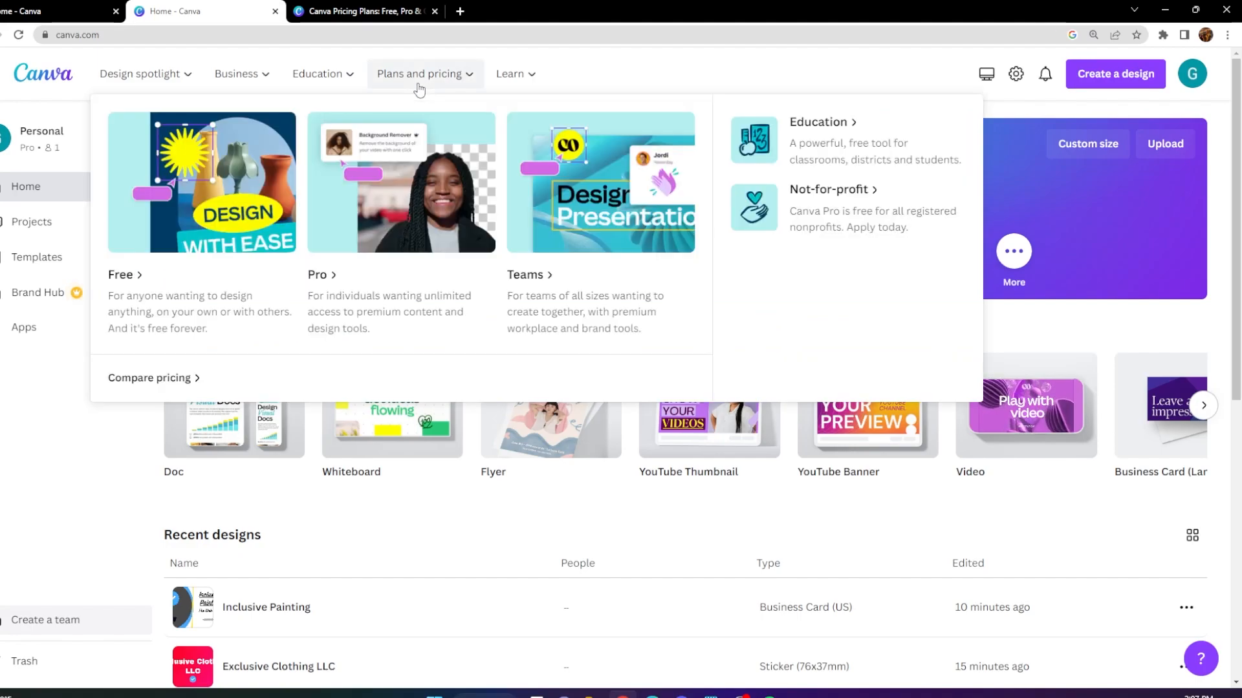
click(158, 380)
scroll(299, 388, down, 3)
scroll(291, 374, down, 4)
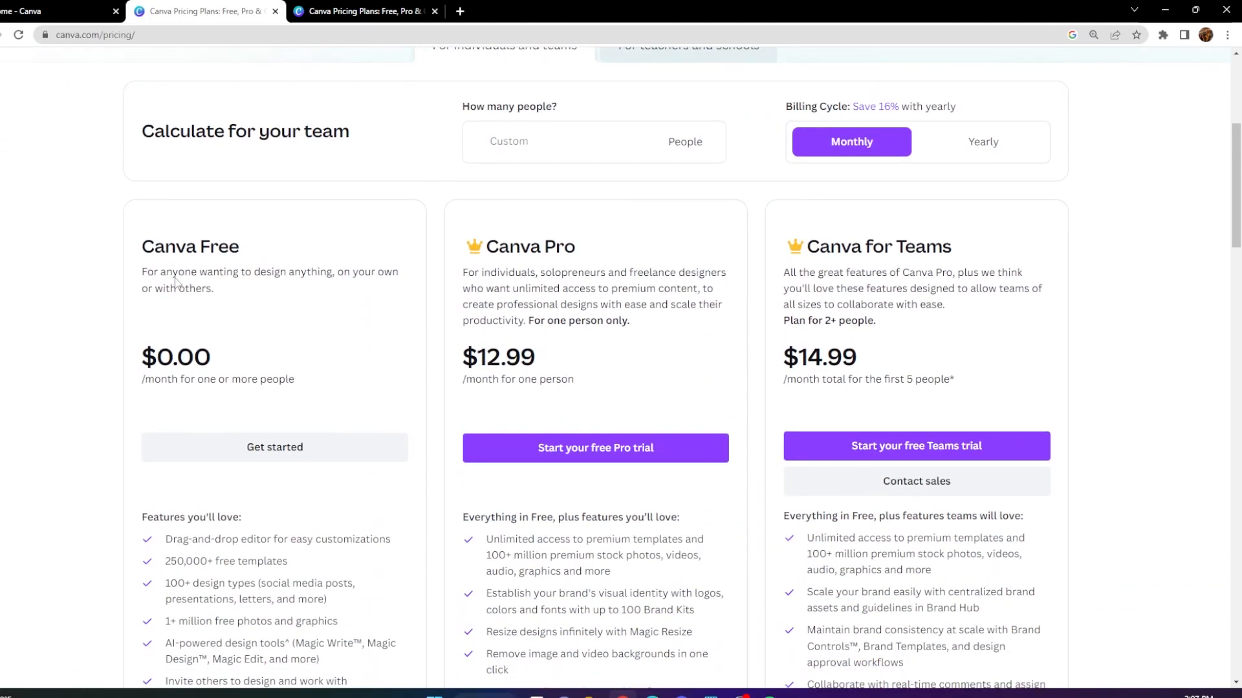
scroll(136, 265, down, 1)
scroll(235, 410, down, 2)
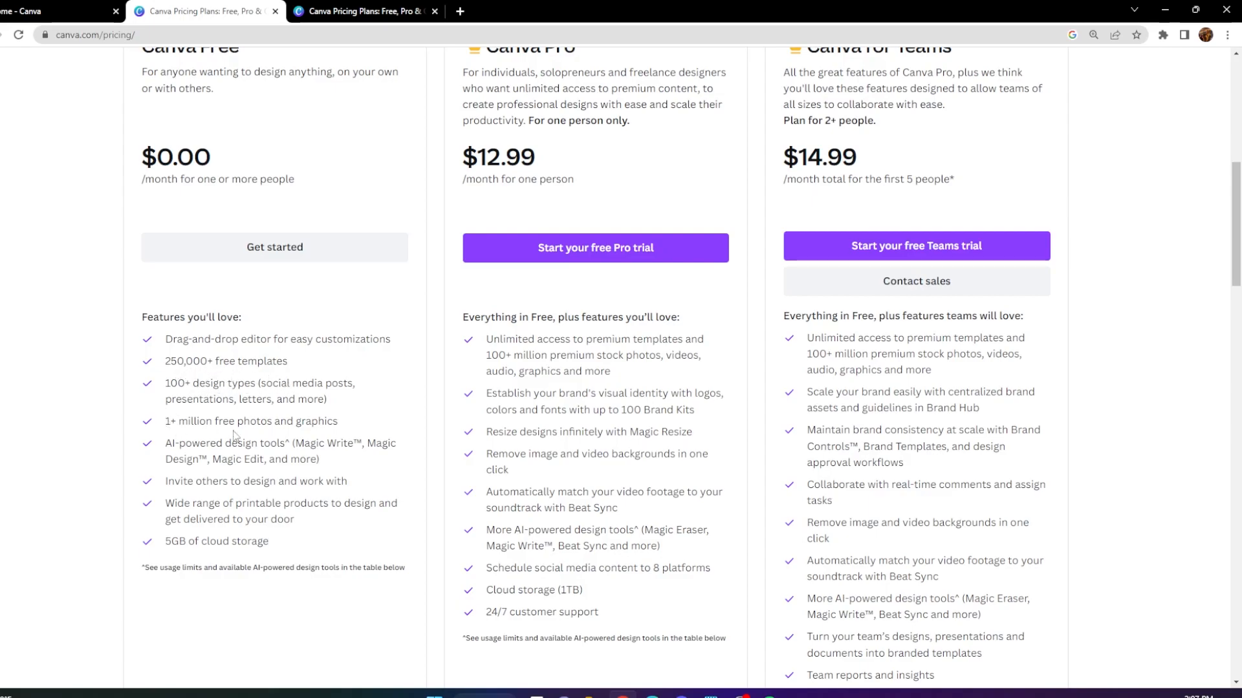
scroll(262, 421, up, 2)
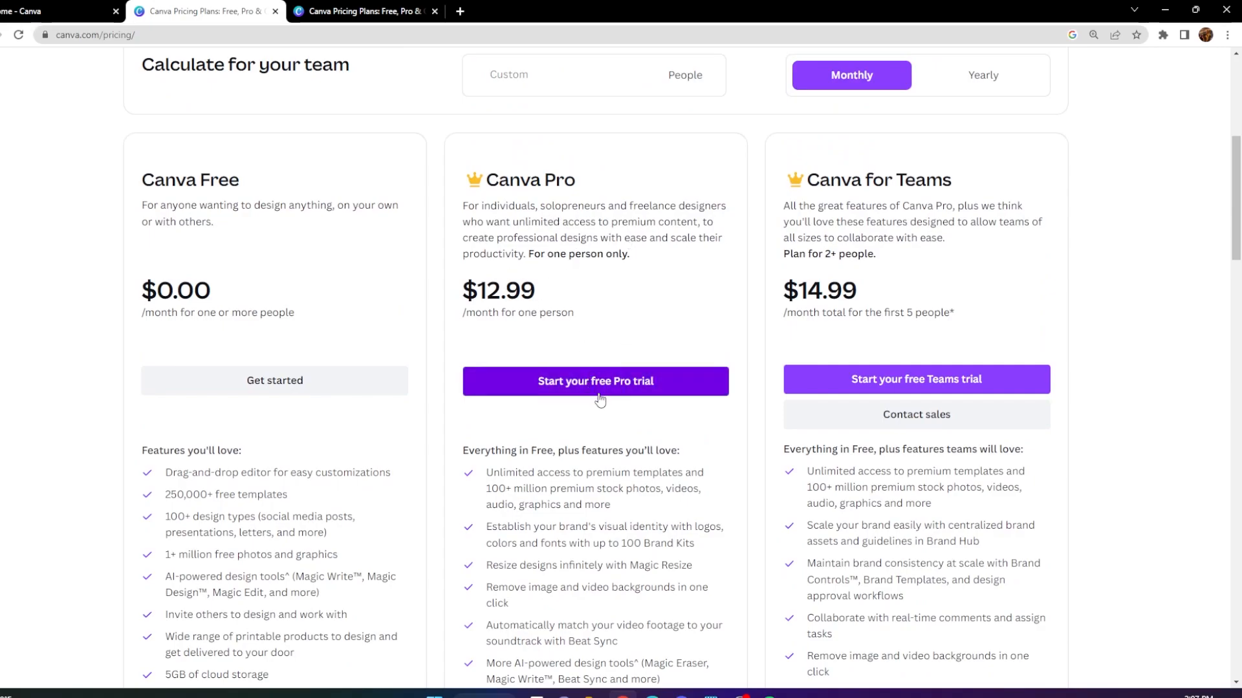
scroll(599, 400, down, 2)
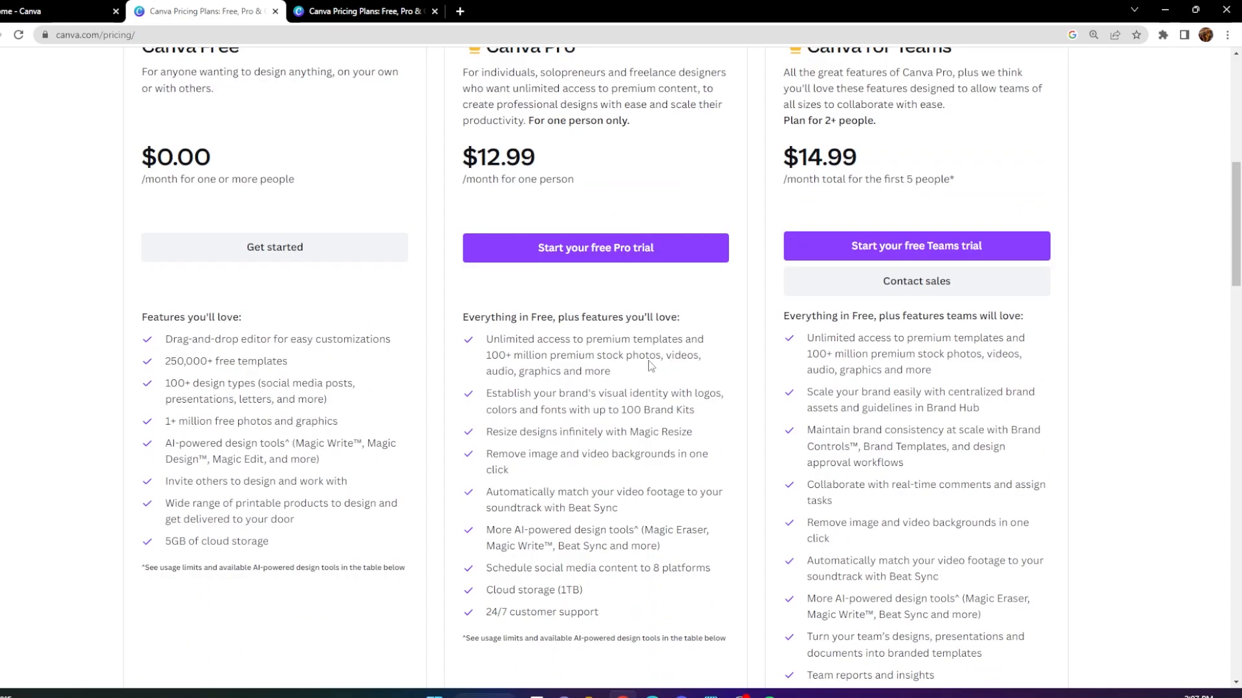
scroll(624, 356, up, 2)
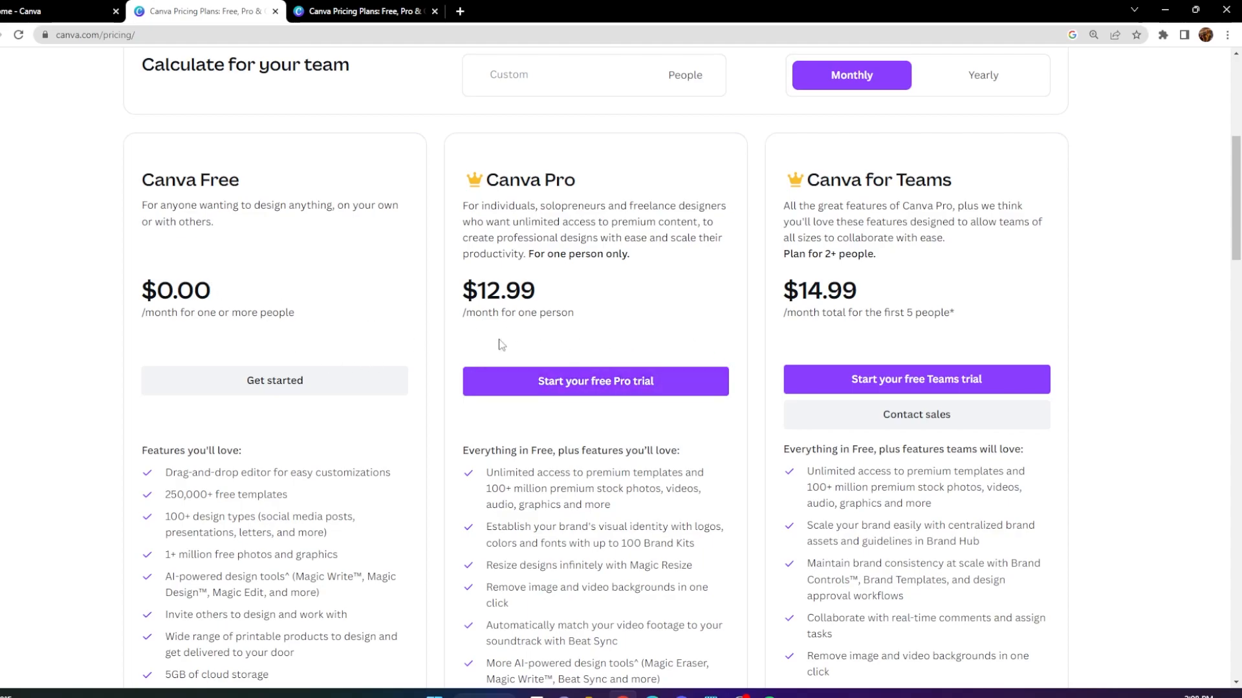
scroll(491, 334, up, 6)
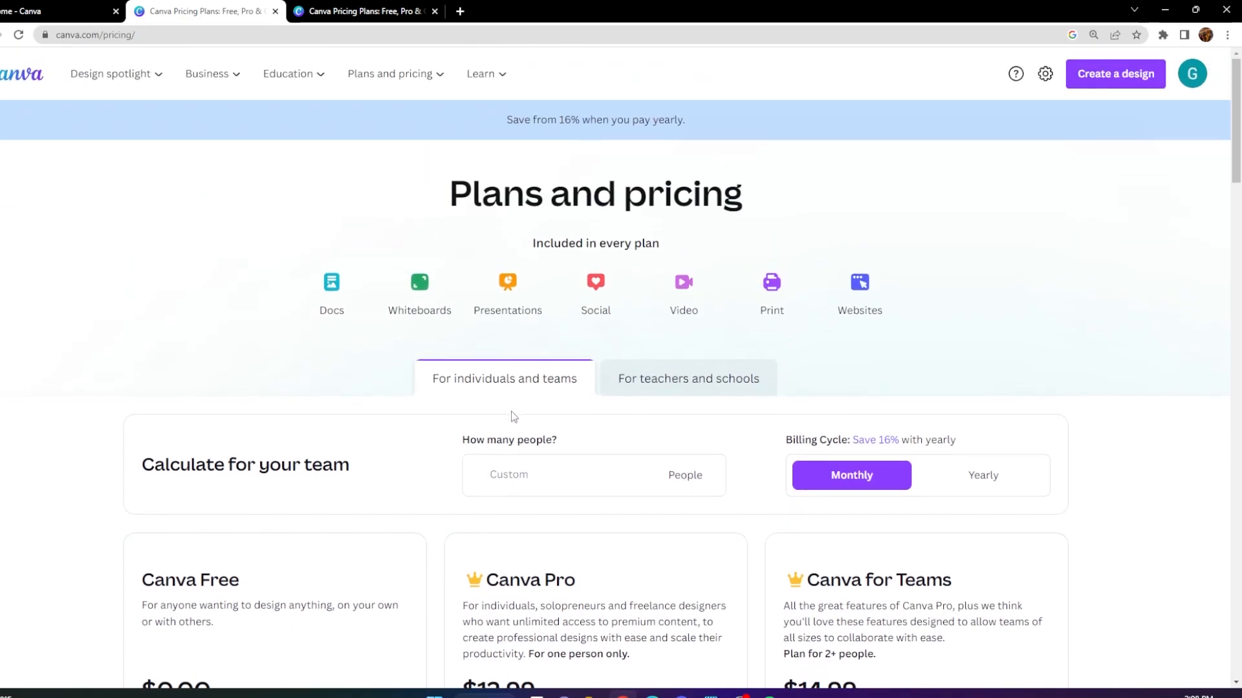
click(335, 10)
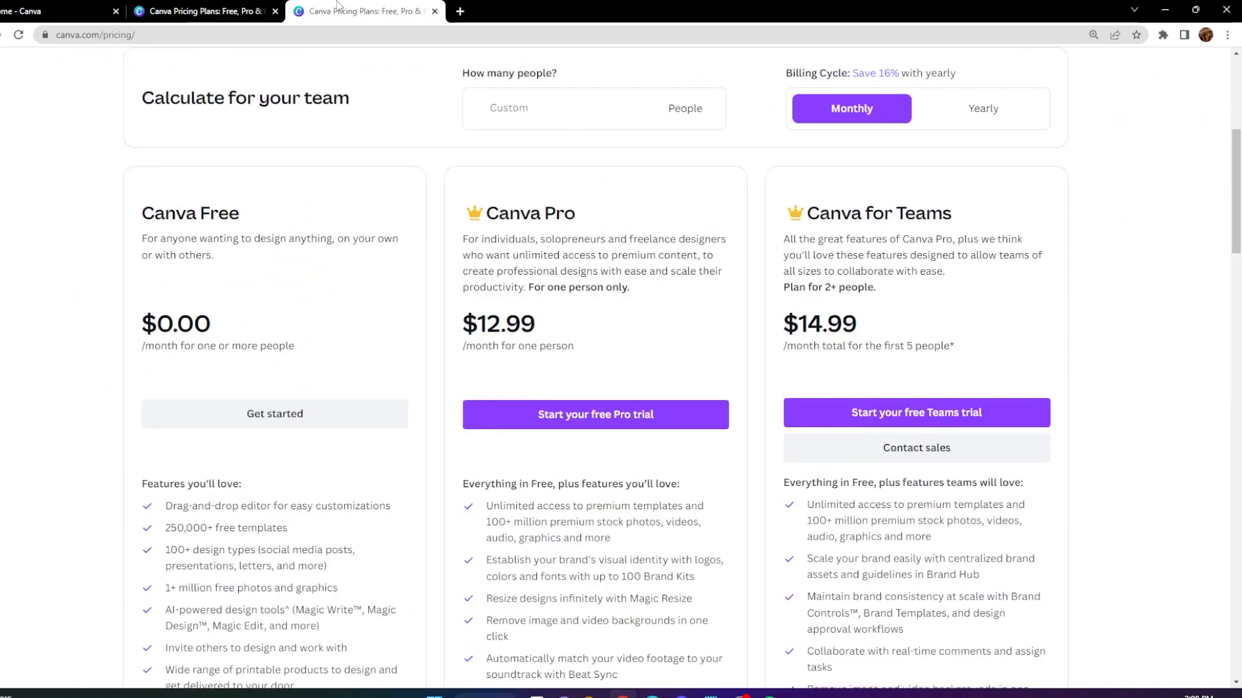
From the home page, search for "BUSINES" and open the Business Card (Rounded Corner & Landscape) templates.
click(39, 10)
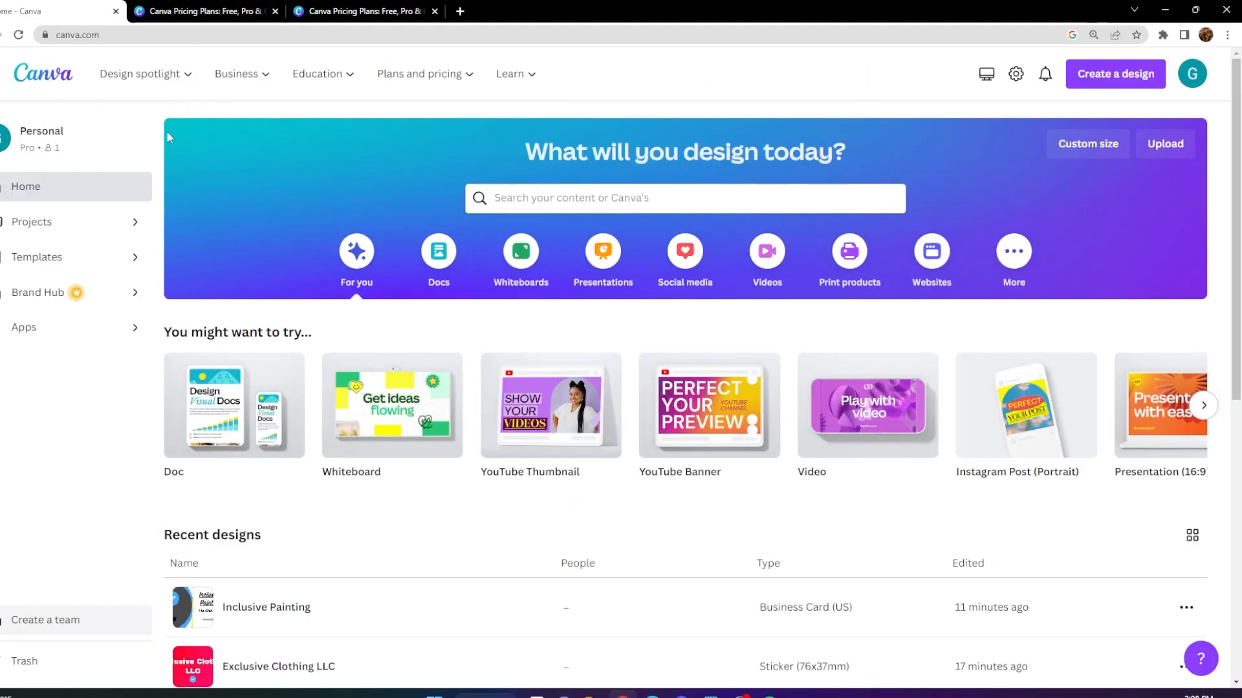
click(546, 196)
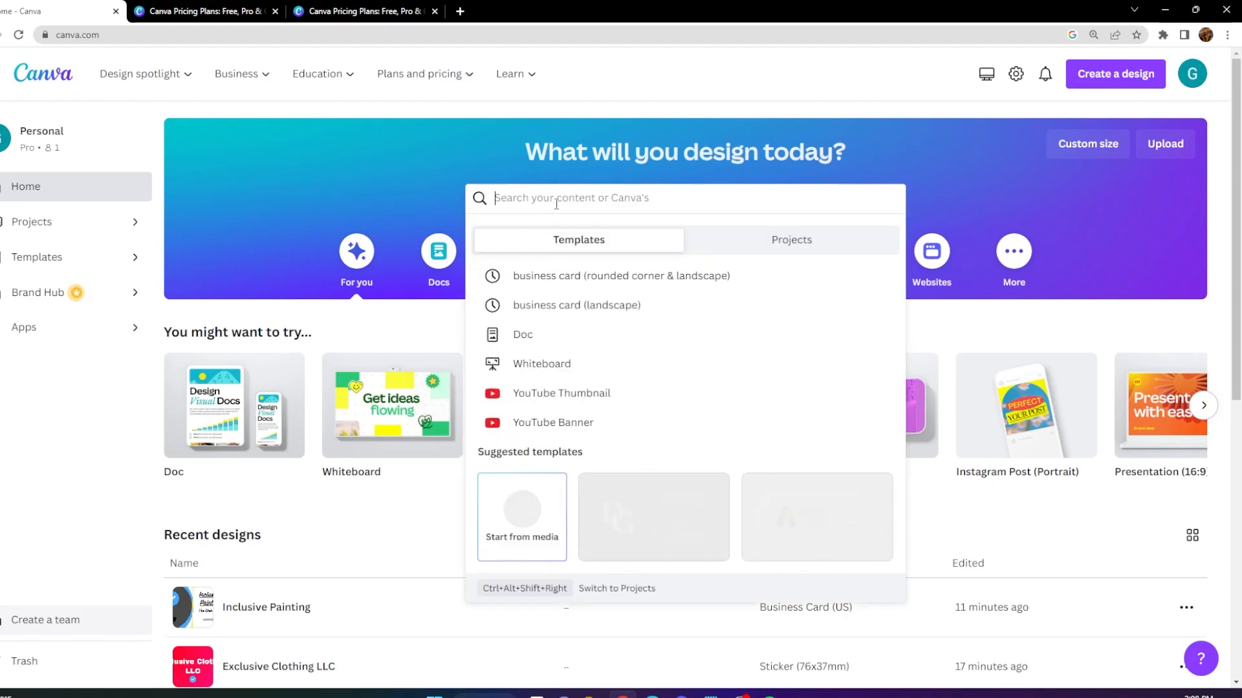
text(BUSINES)
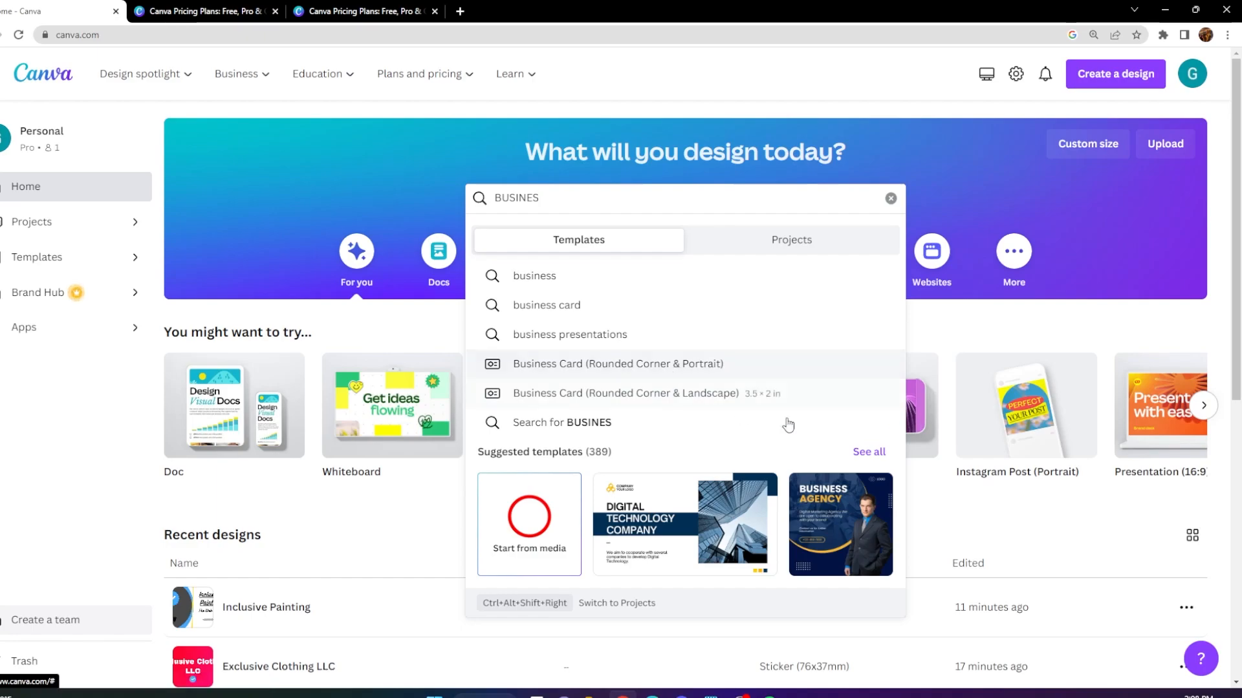
scroll(636, 353, down, 1)
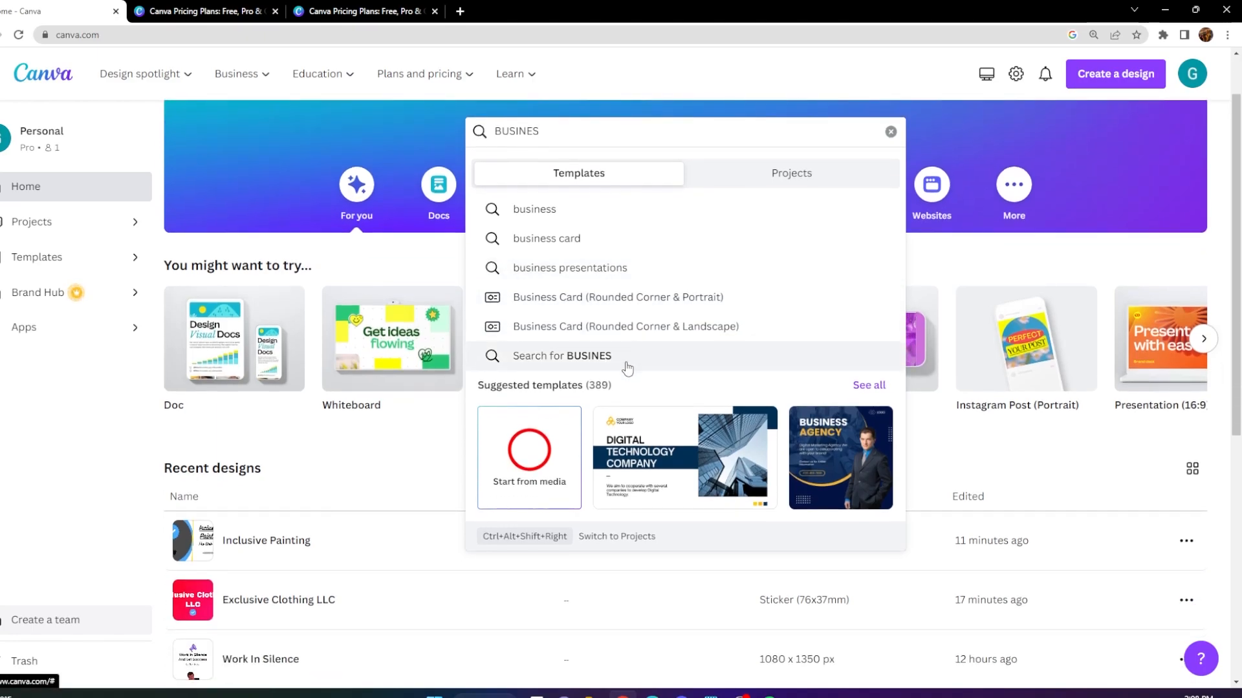
scroll(627, 364, up, 1)
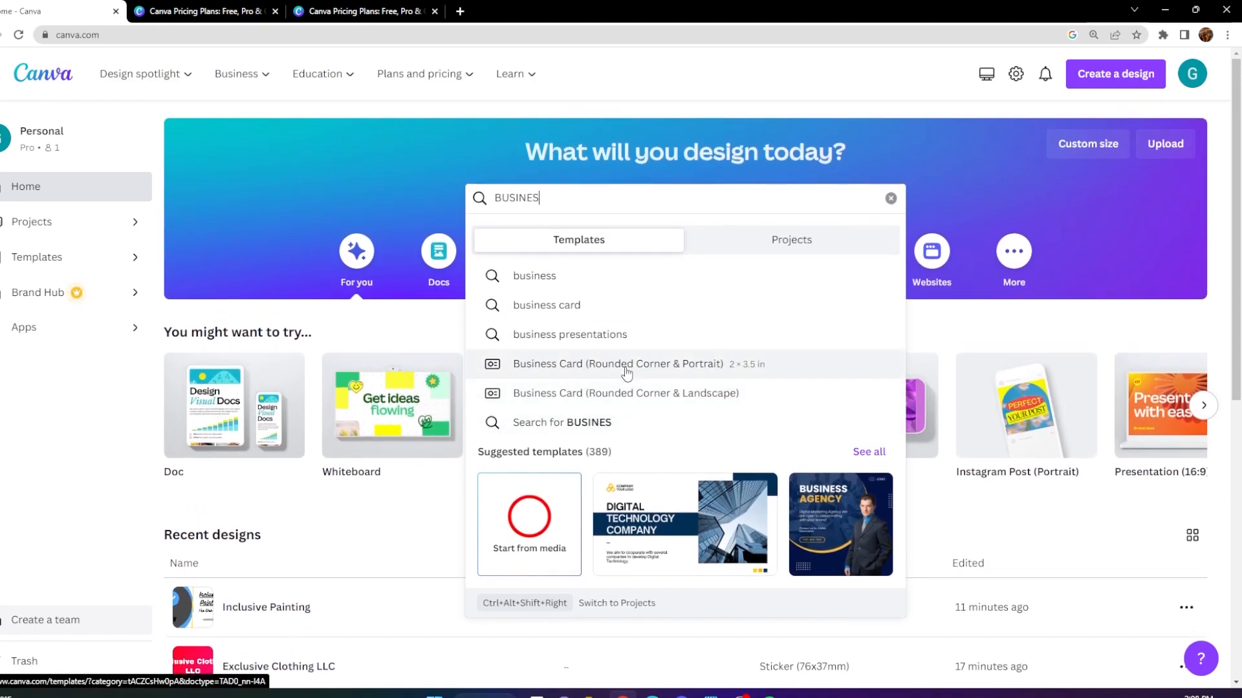
click(579, 396)
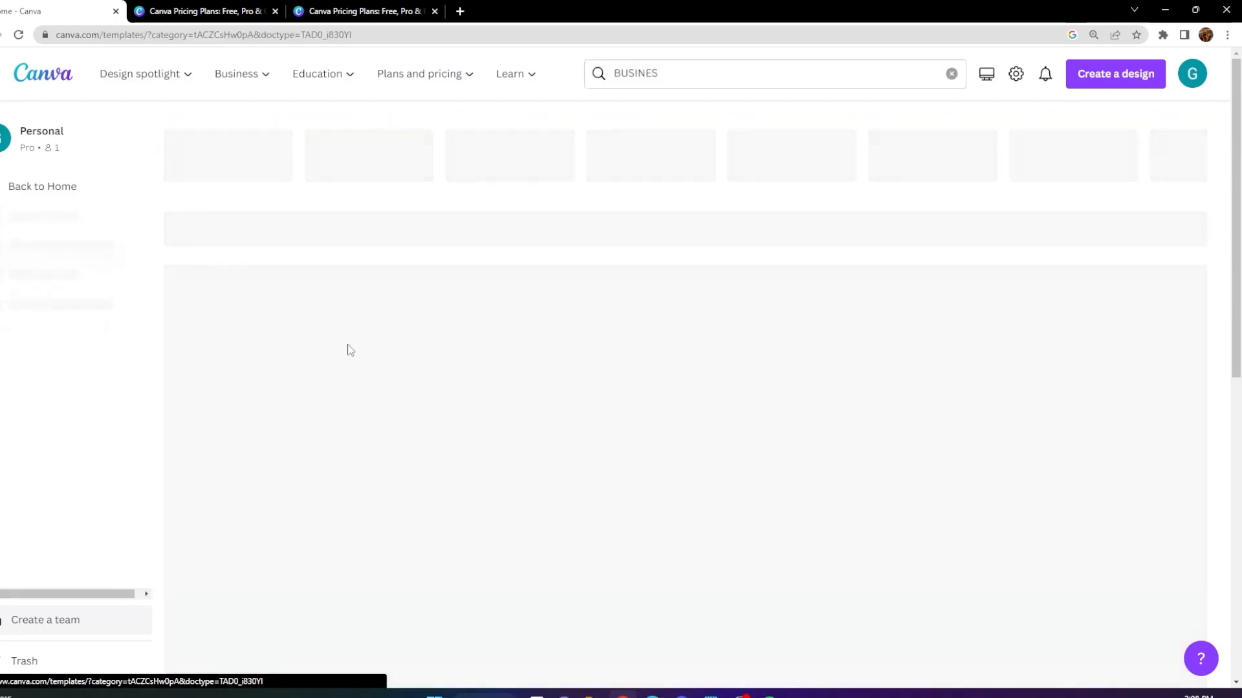
Browse the business card templates to examine the available layouts and styles.
scroll(357, 278, down, 3)
scroll(355, 282, down, 1)
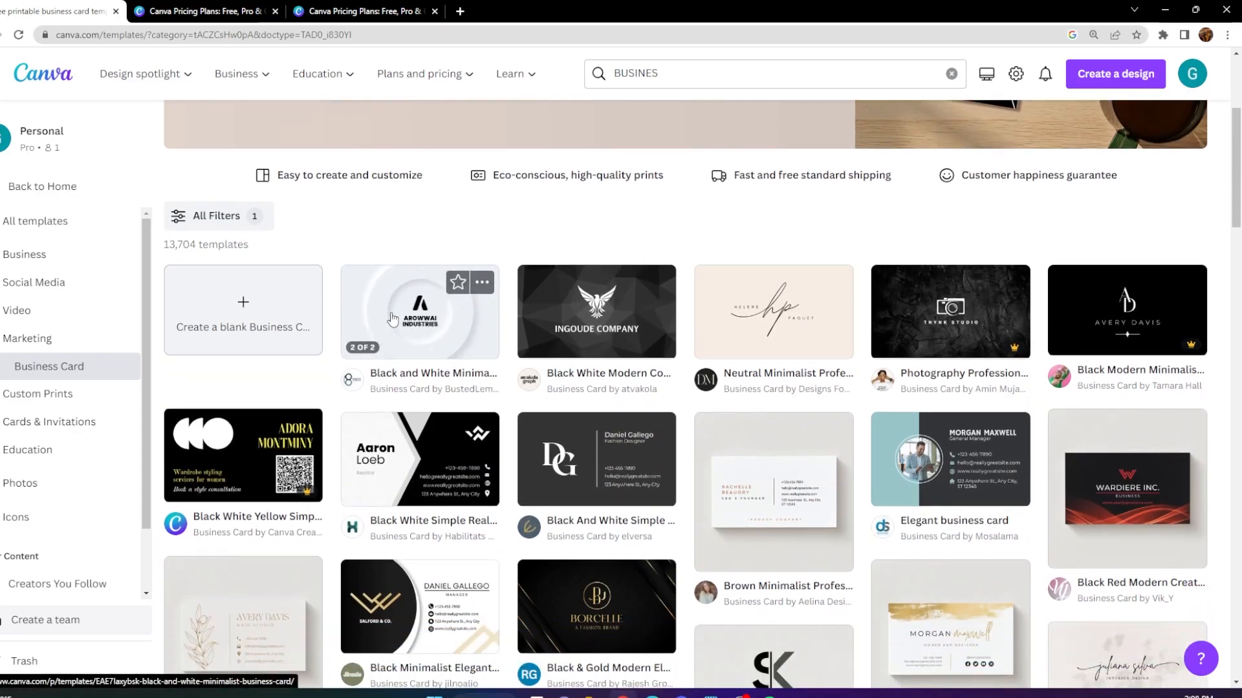
scroll(411, 315, down, 3)
scroll(398, 320, down, 2)
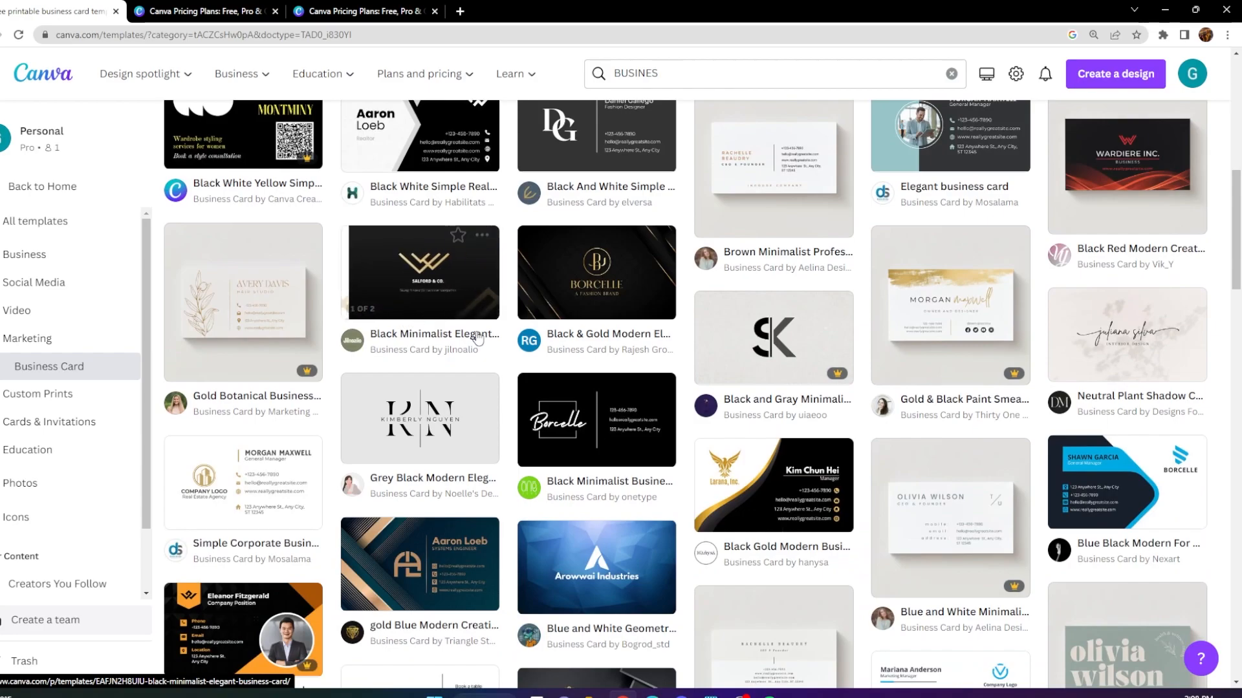
scroll(537, 370, up, 4)
scroll(537, 370, up, 3)
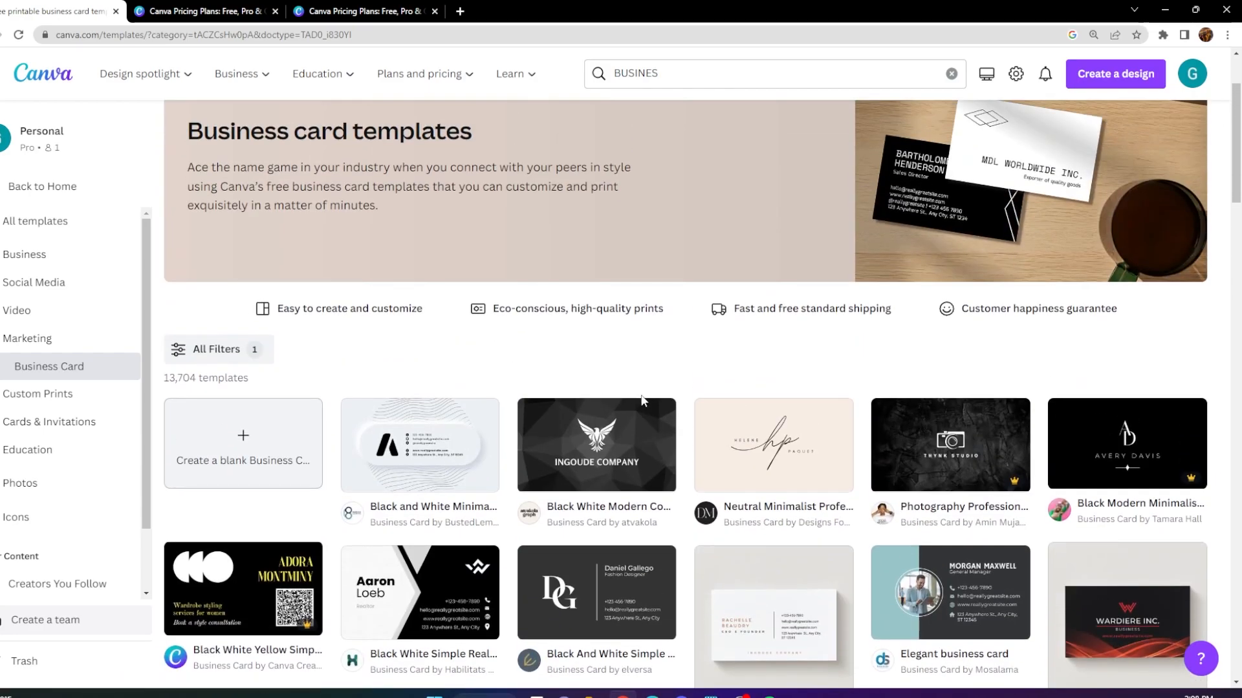
scroll(647, 401, down, 2)
scroll(655, 405, down, 8)
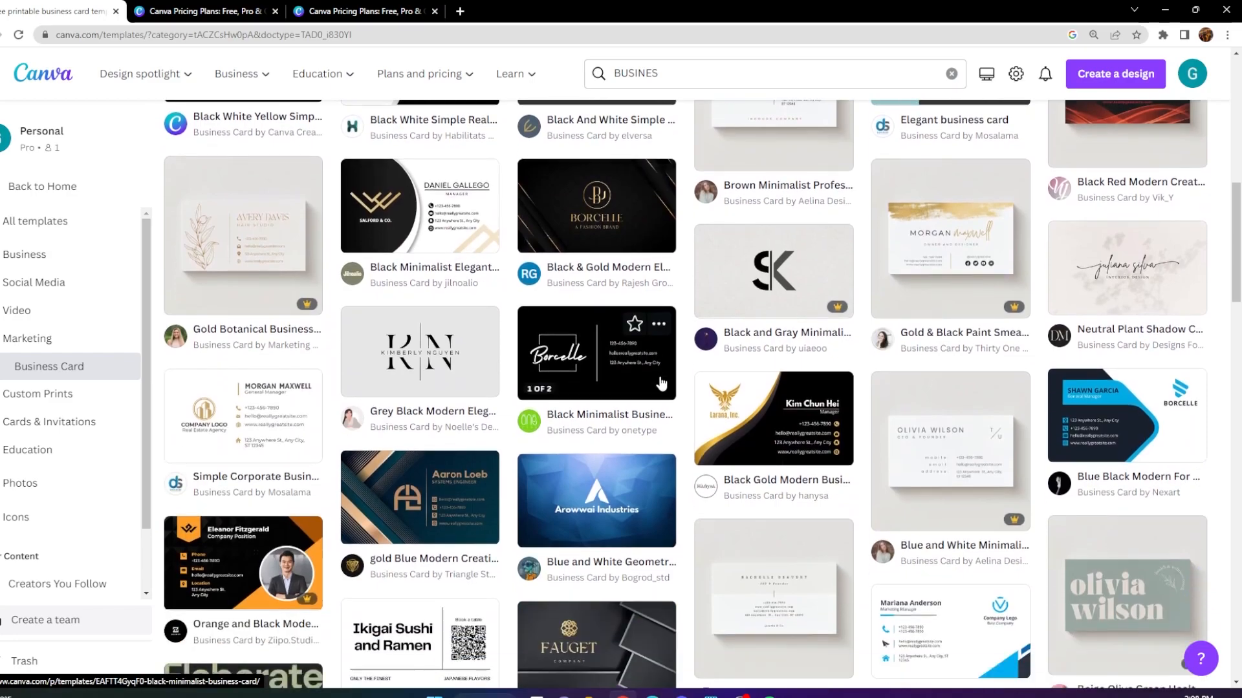
scroll(663, 385, down, 1)
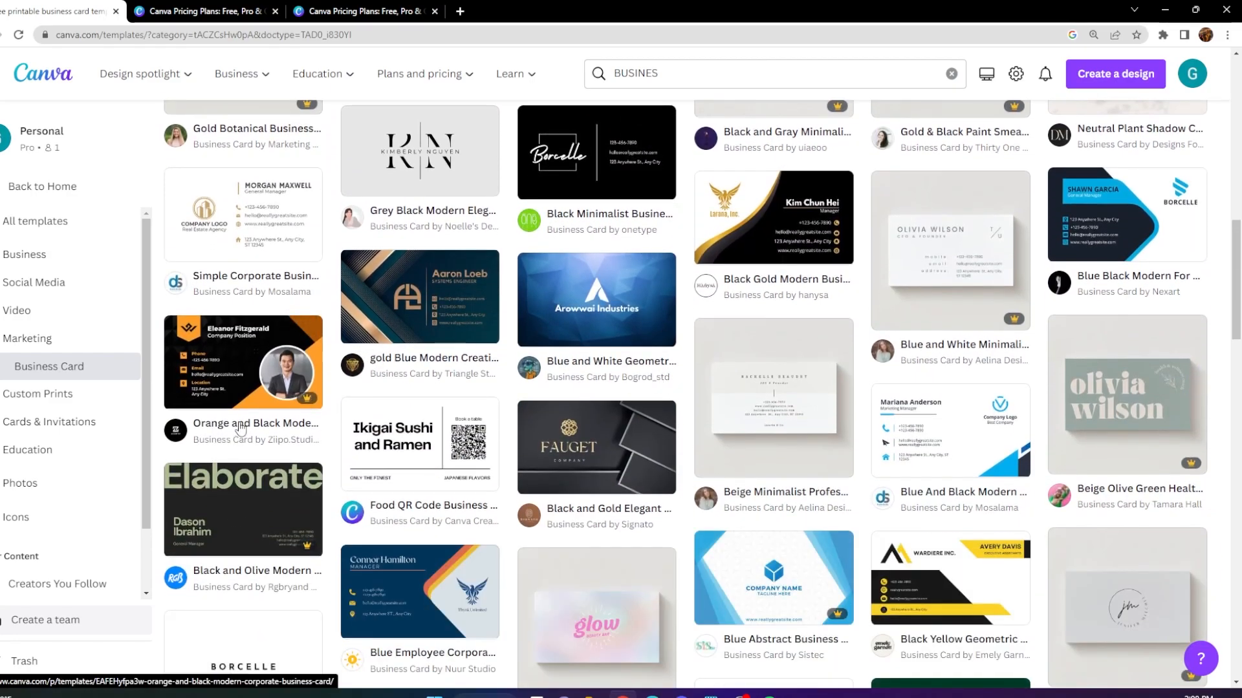
scroll(243, 395, down, 2)
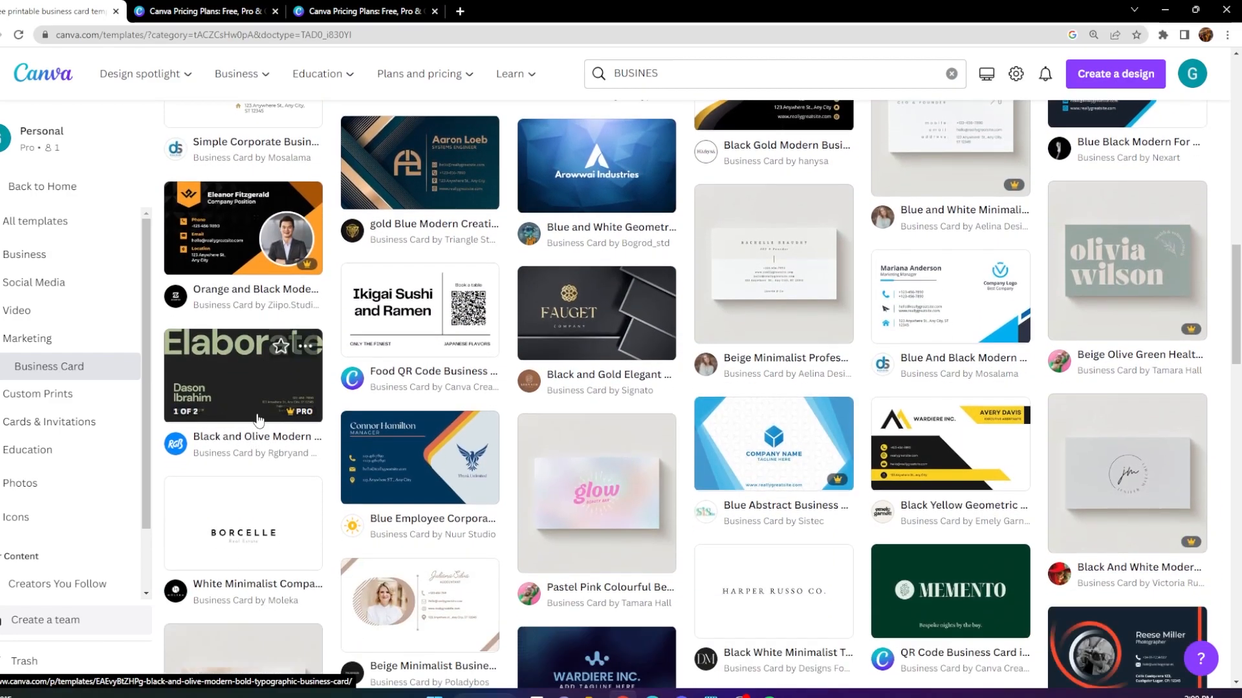
scroll(584, 407, down, 5)
scroll(584, 408, down, 14)
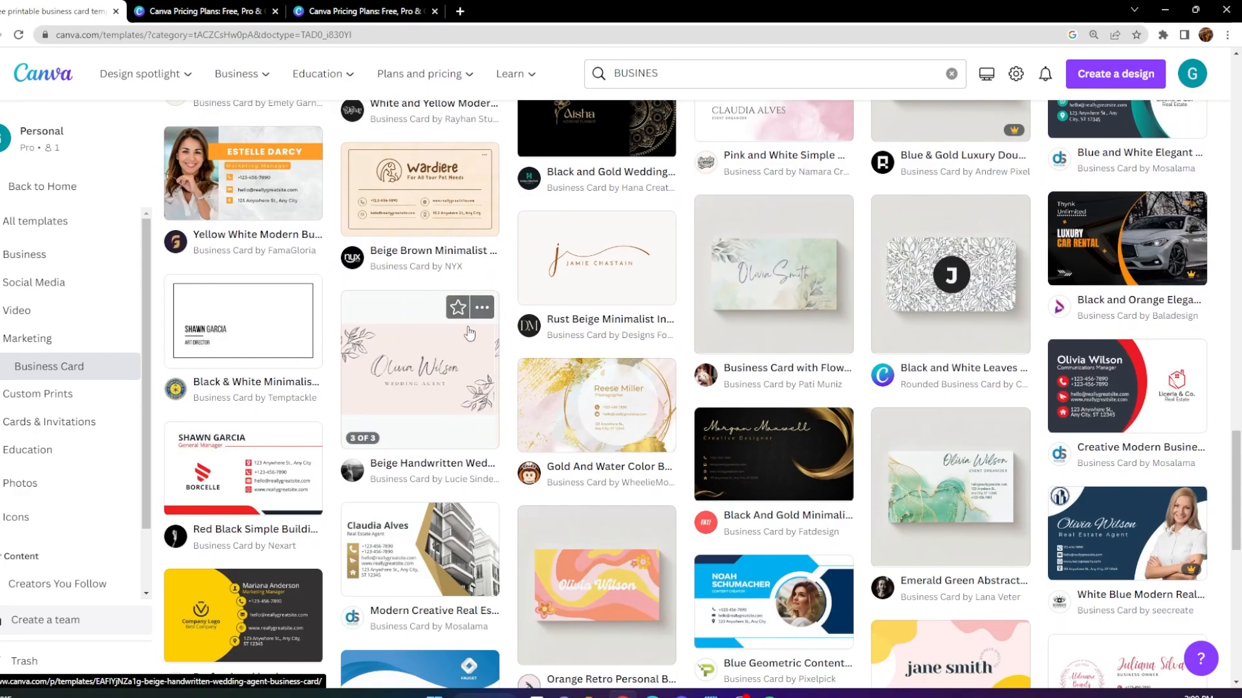
scroll(445, 527, down, 2)
scroll(390, 446, up, 20)
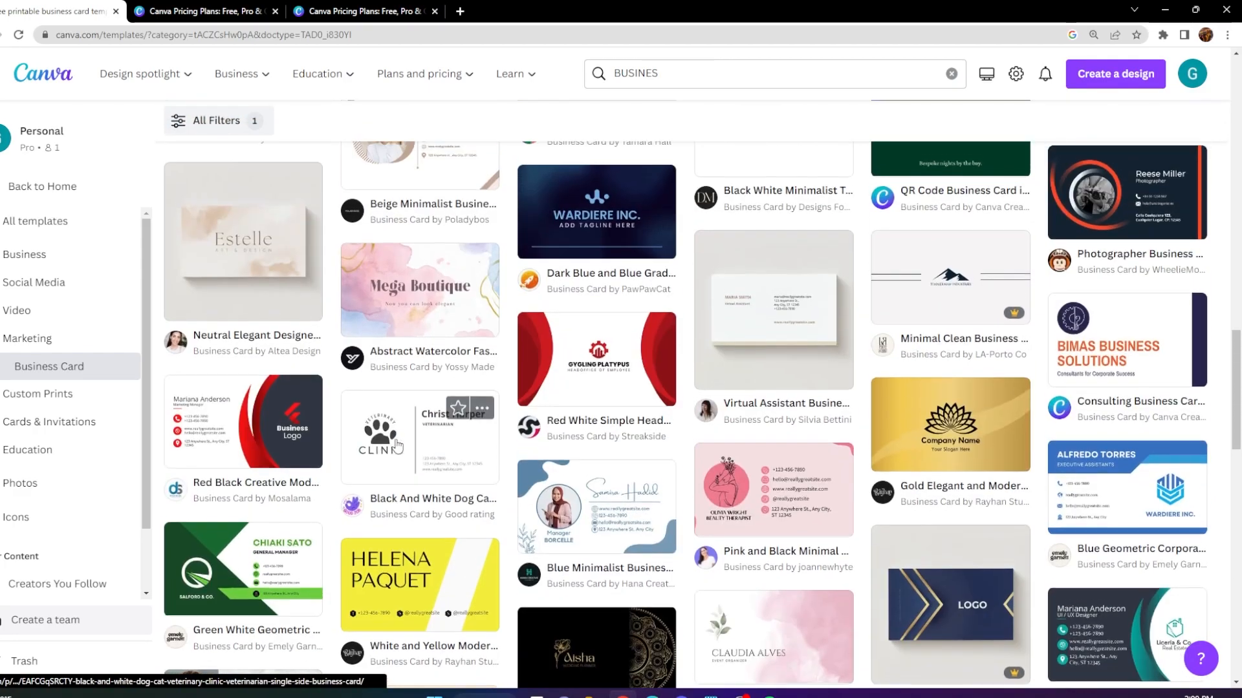
scroll(397, 451, up, 6)
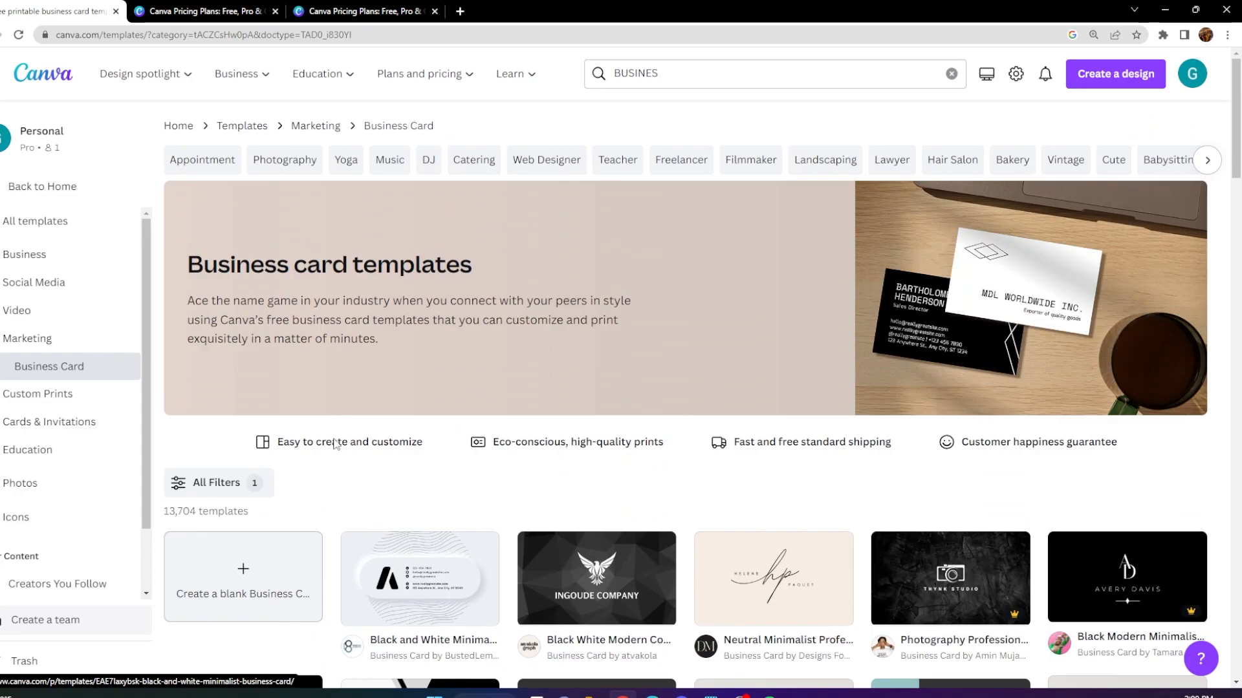
Create a blank business card design and dismiss the storage settings notification.
click(254, 574)
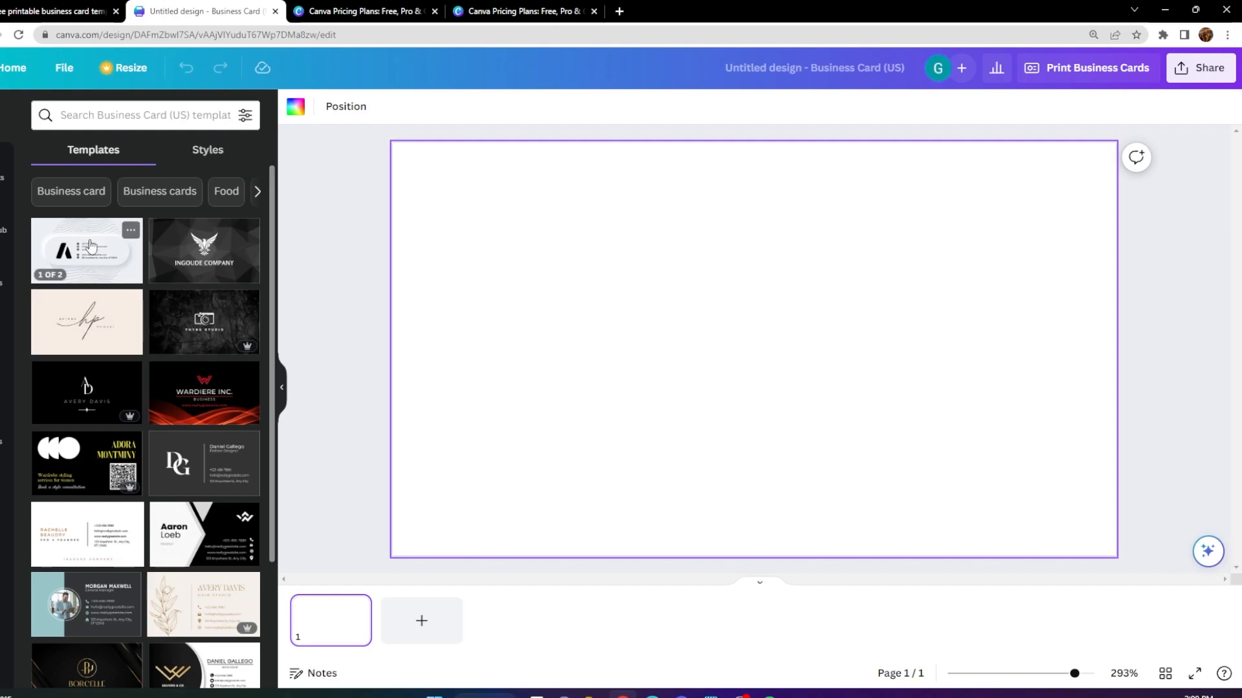
click(212, 158)
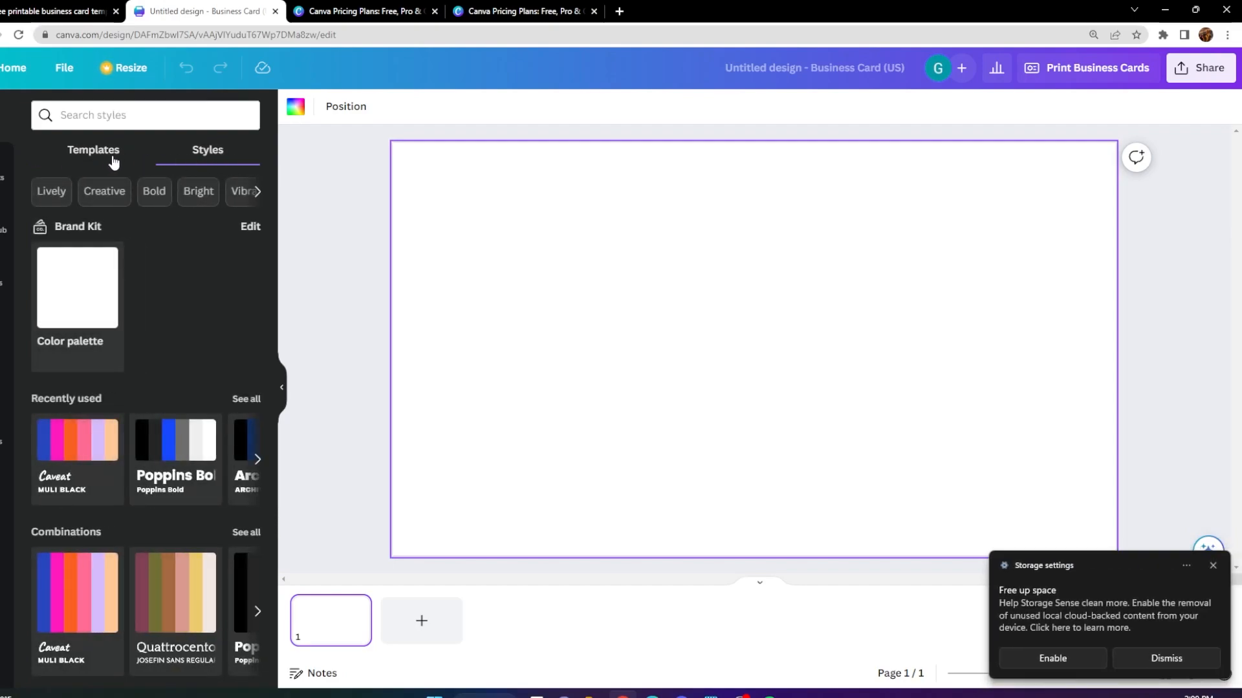
click(112, 158)
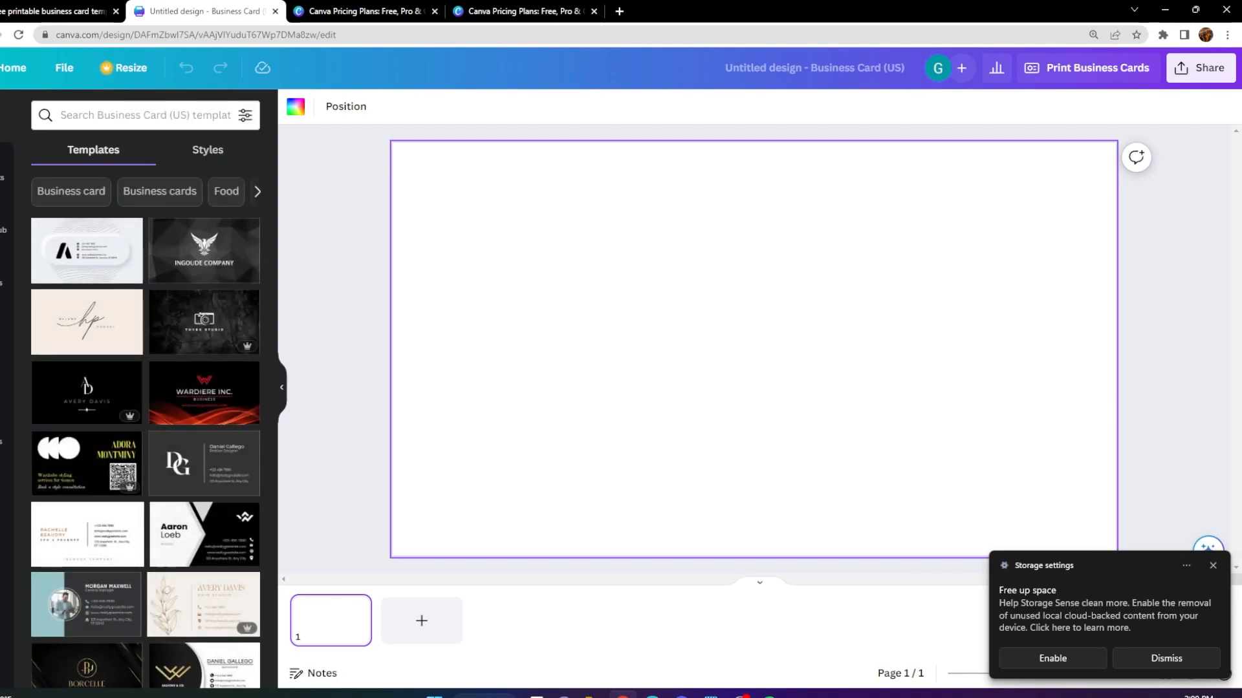
click(1213, 566)
Add a circle to the blank card and enlarge it to cover the card's left part, running off its edges.
click(5, 173)
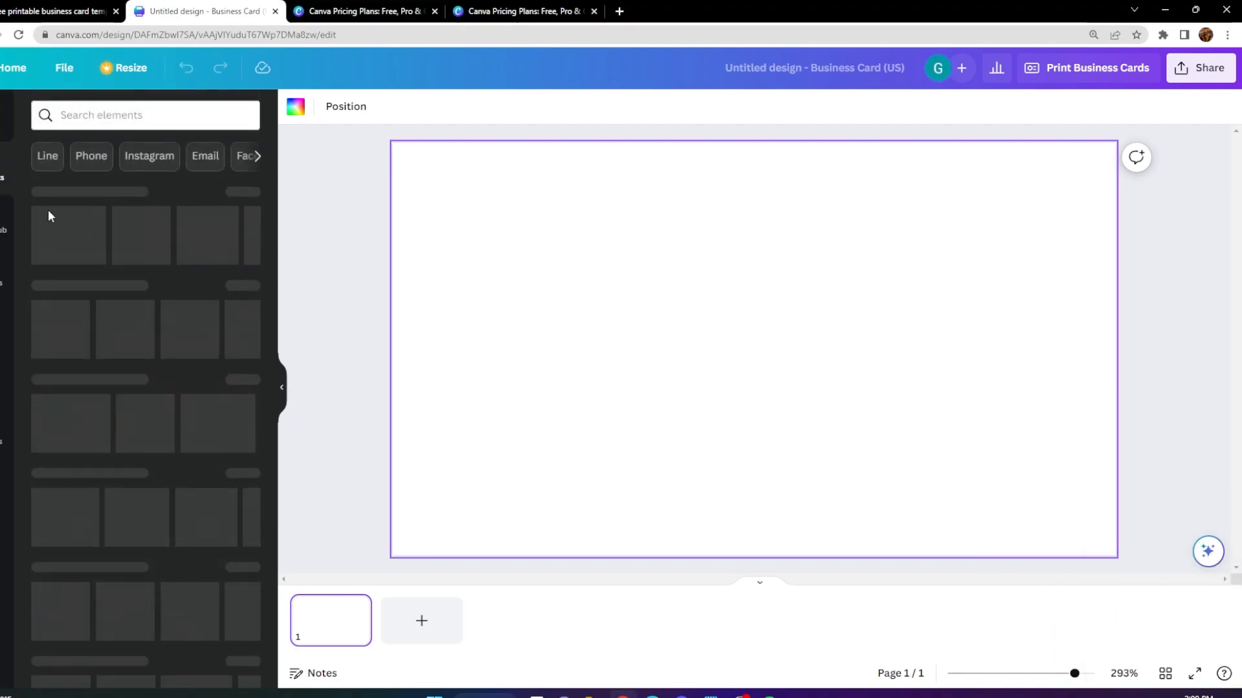
click(77, 226)
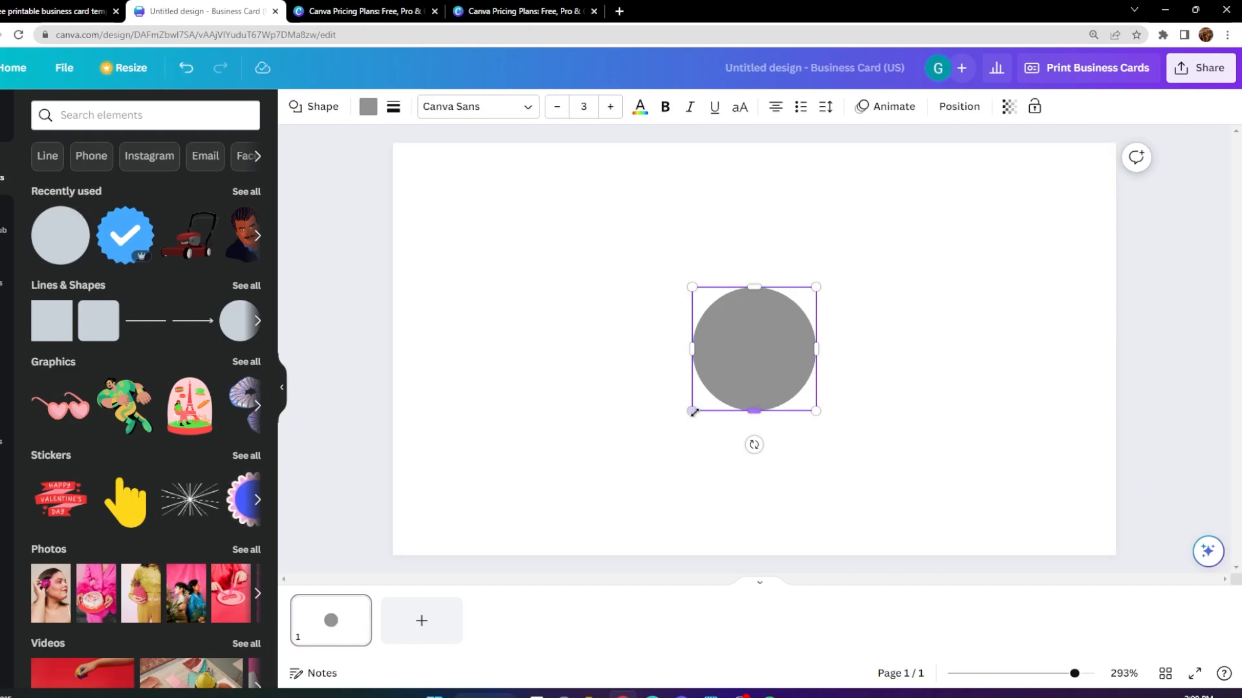
drag(692, 410, 107, 608)
drag(537, 462, 418, 278)
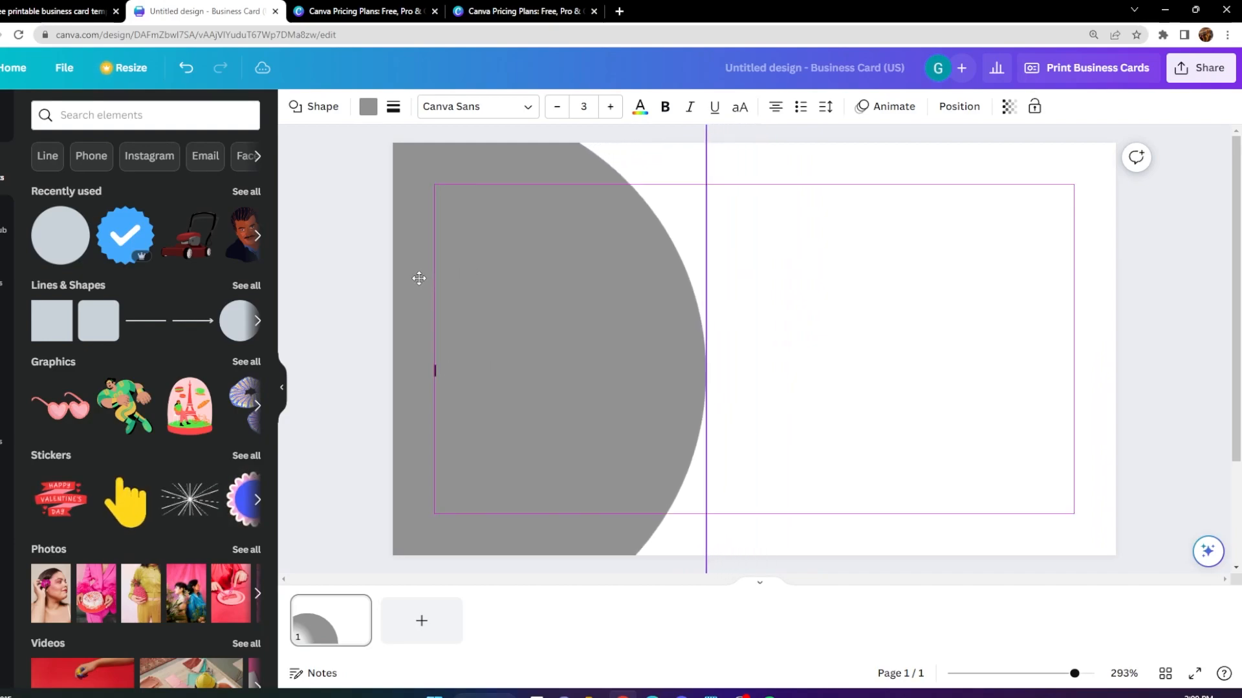
click(785, 280)
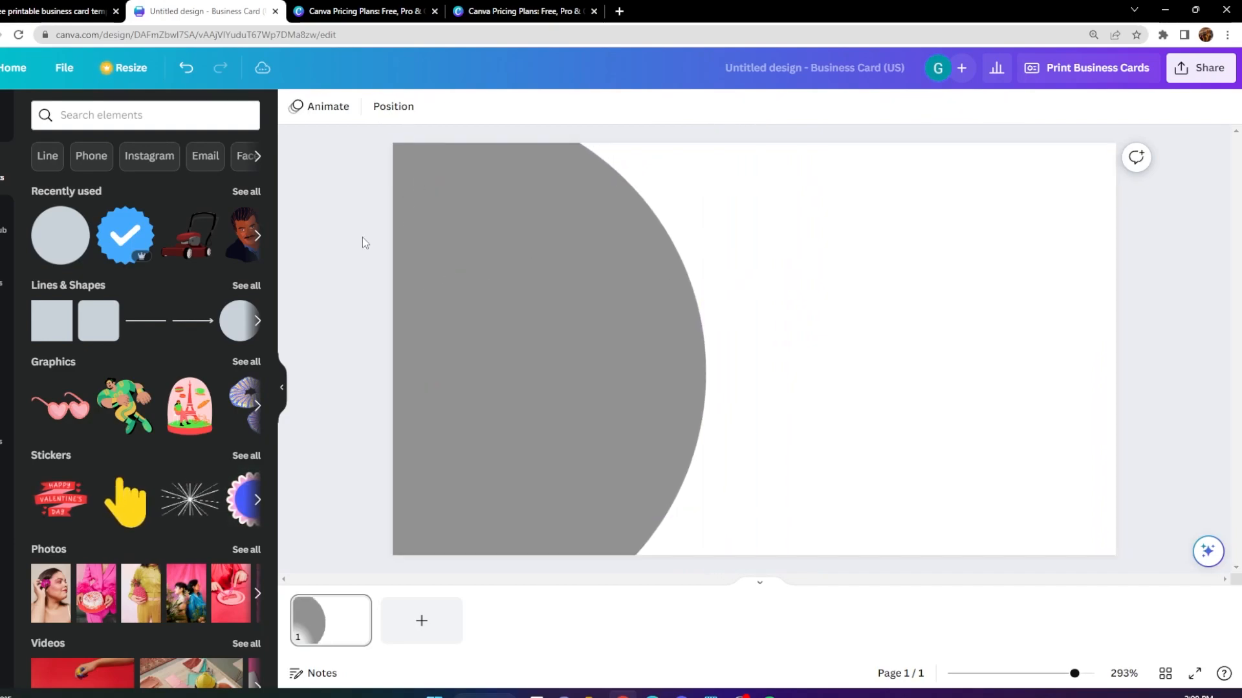
Recolor the large circle on the business card from the custom solid colors to a dark brownish gray.
click(612, 336)
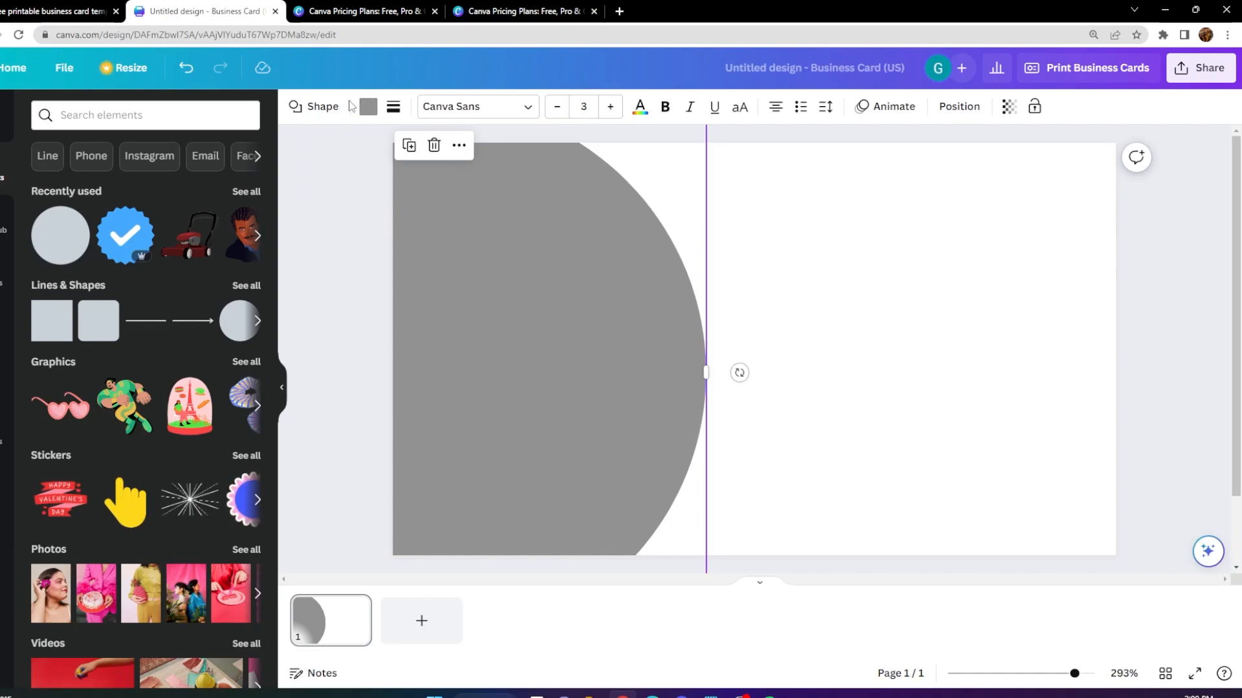
click(368, 106)
click(166, 196)
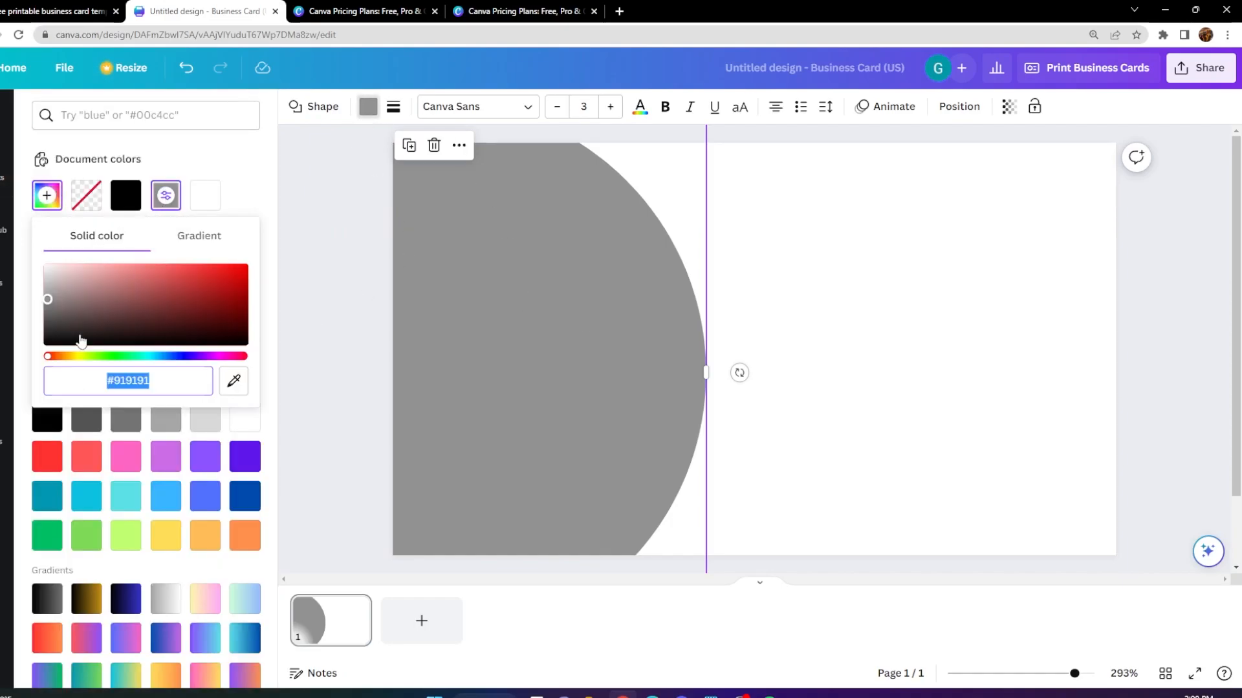
mouse_move(54, 310)
mouse_down()
mouse_move(41, 269)
mouse_move(37, 306)
mouse_move(68, 326)
mouse_up()
click(841, 391)
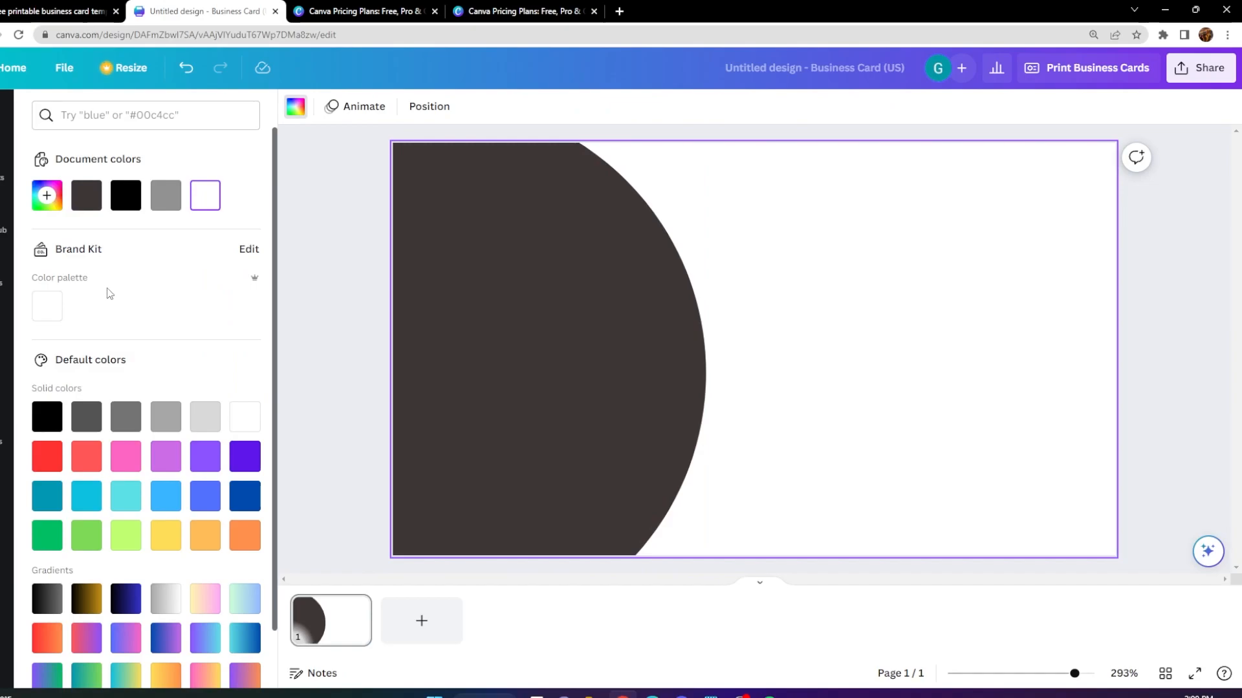
Add a smaller circle over the lower part of the large dark circle and the suited man's portrait graphic on the white area.
click(5, 223)
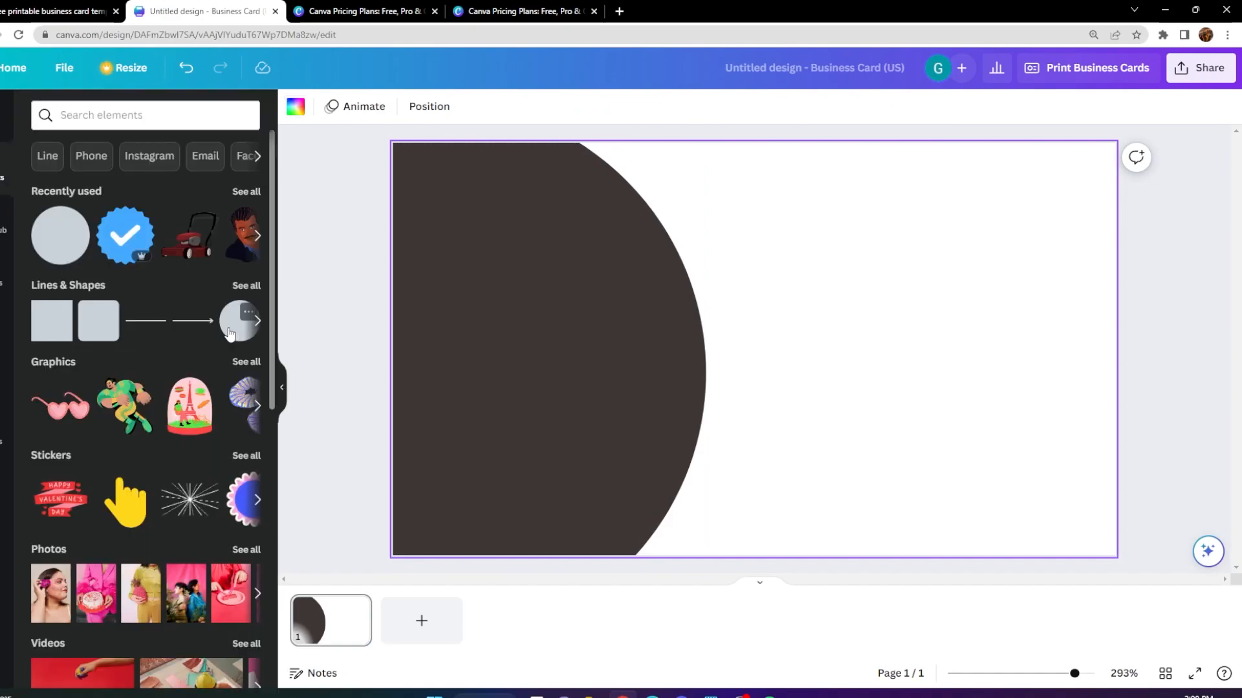
click(229, 333)
drag(719, 384, 535, 493)
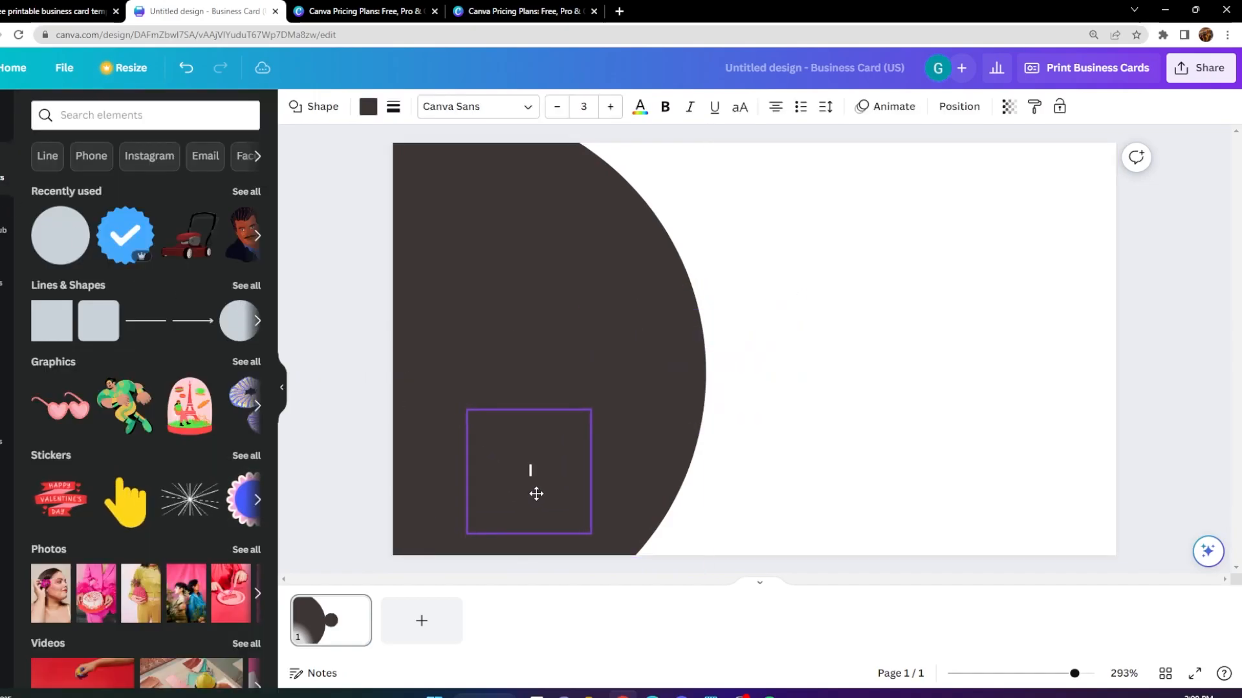
mouse_move(592, 410)
mouse_down()
mouse_move(615, 388)
mouse_move(632, 404)
mouse_move(574, 421)
mouse_up()
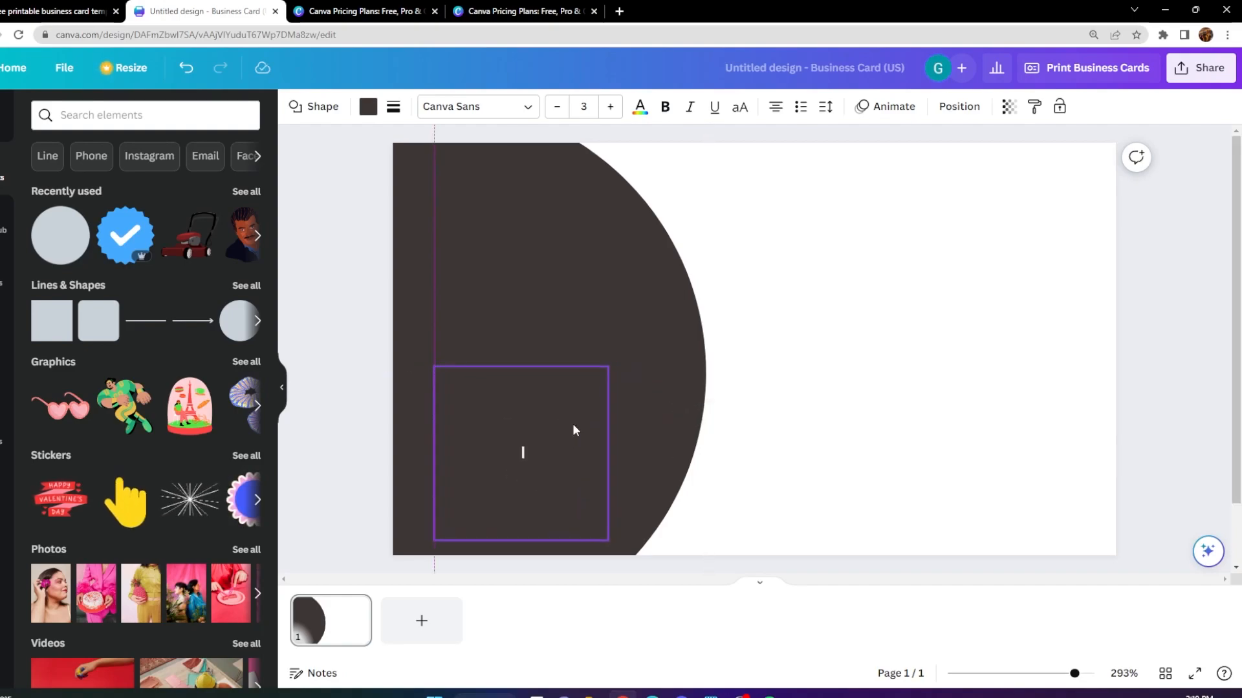
click(234, 259)
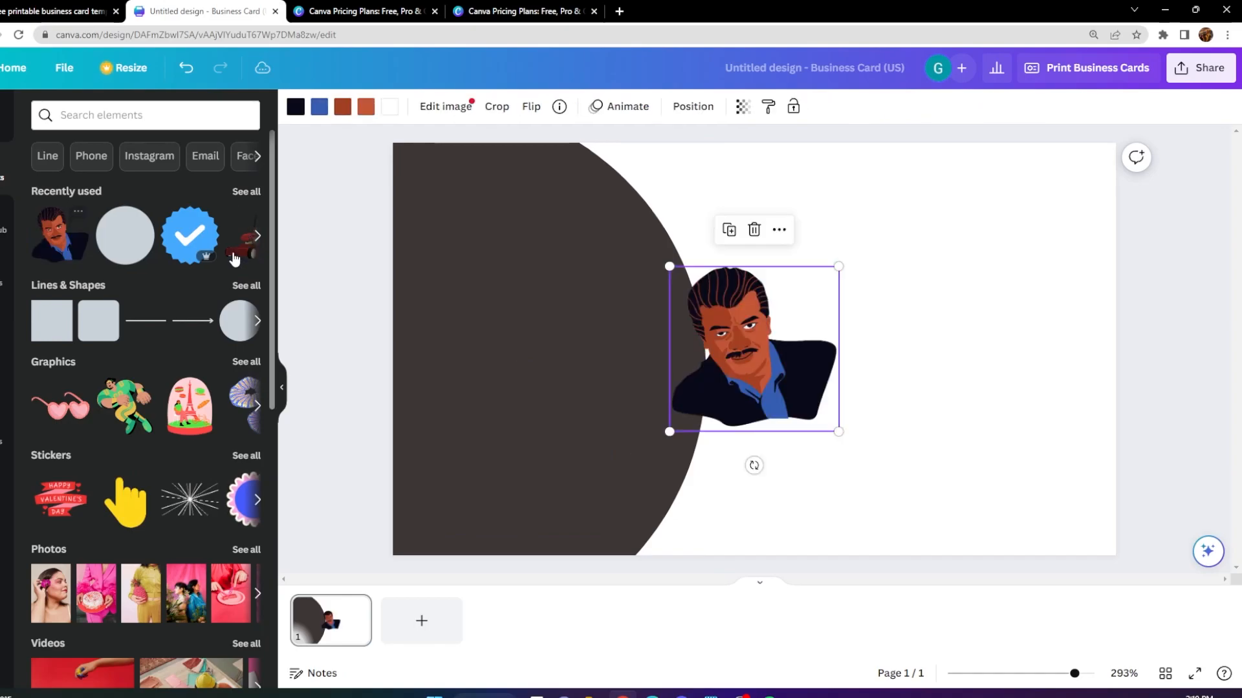
drag(774, 365, 903, 448)
Recolor the smaller circle inside the dark shape to white, #FFFFFF.
click(522, 451)
click(368, 109)
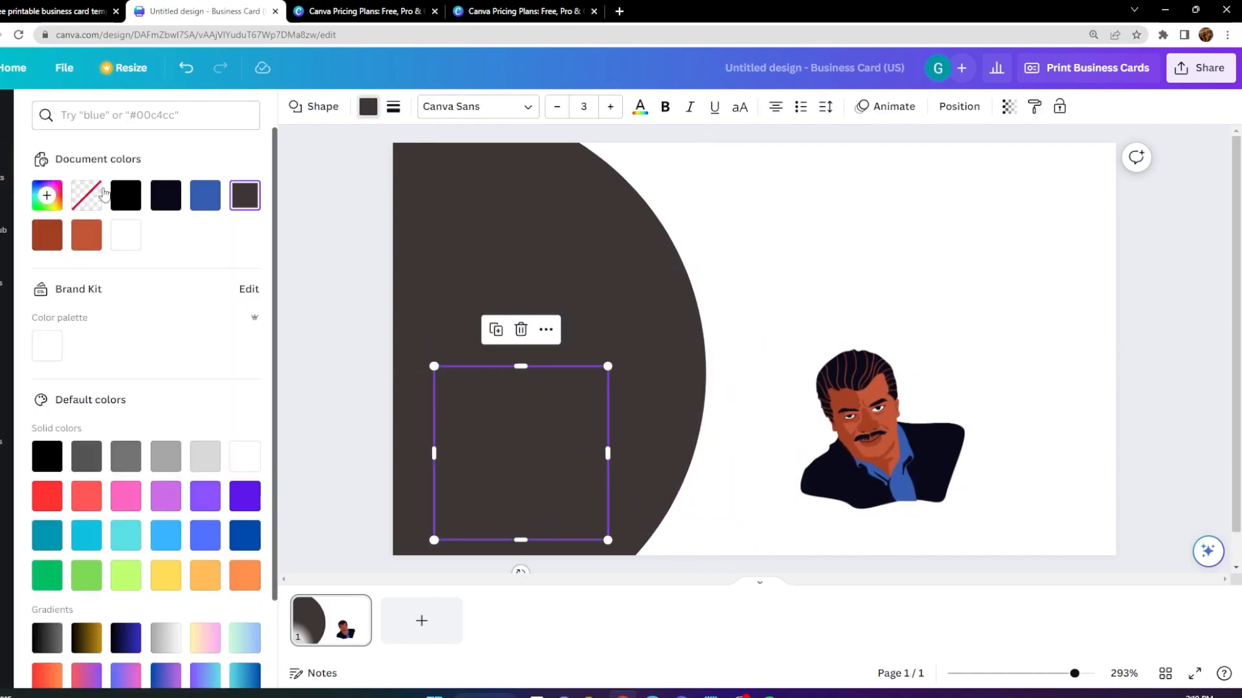
click(244, 195)
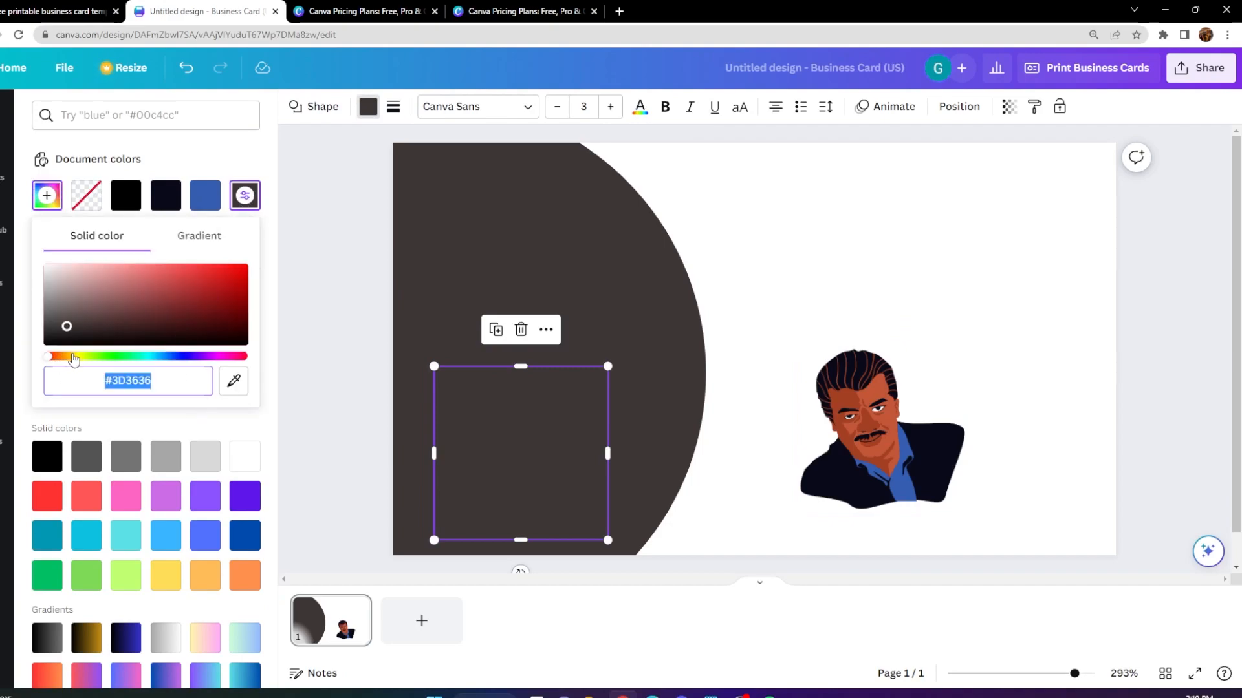
click(80, 356)
drag(109, 336, 297, 229)
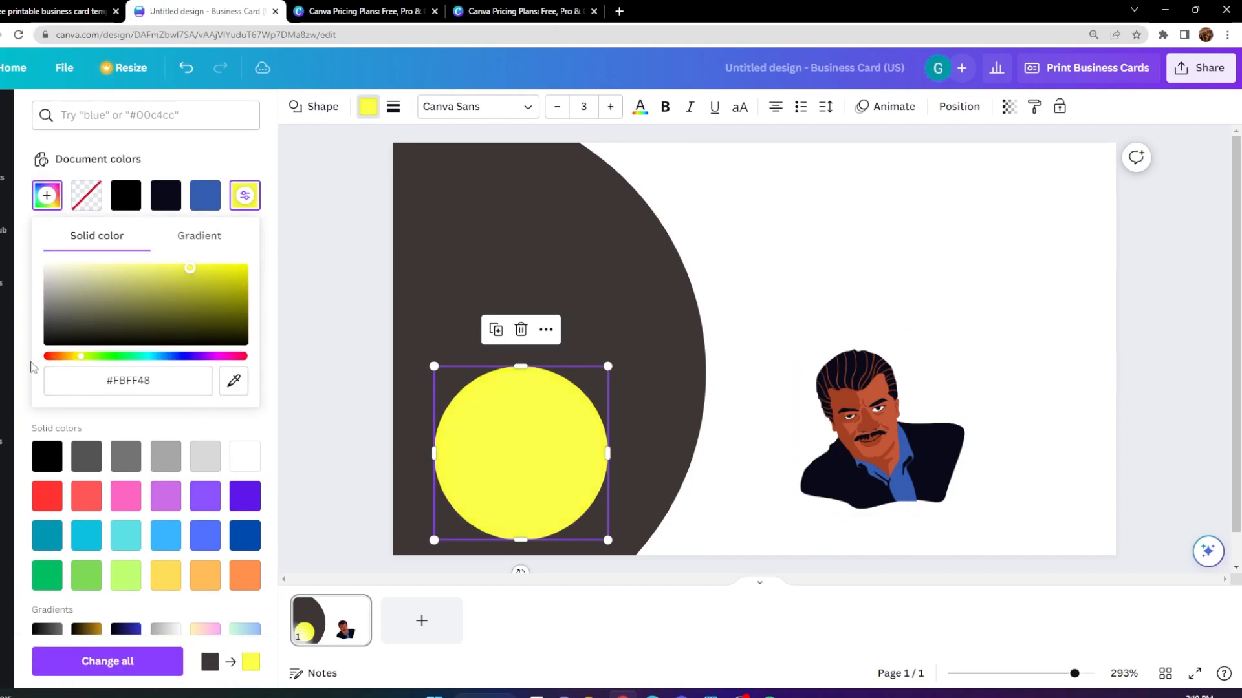
drag(70, 358, 50, 357)
drag(65, 307, 43, 264)
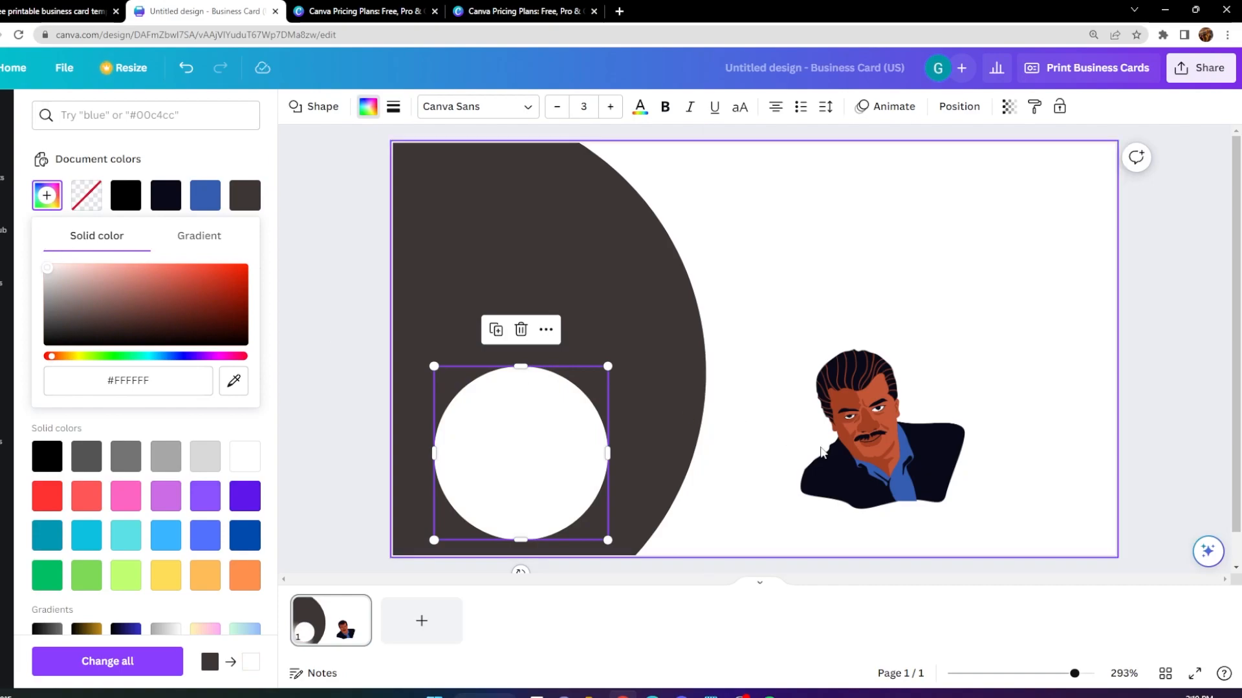
Shrink the man's portrait graphic and center it inside the white circle.
click(813, 492)
drag(797, 514, 476, 472)
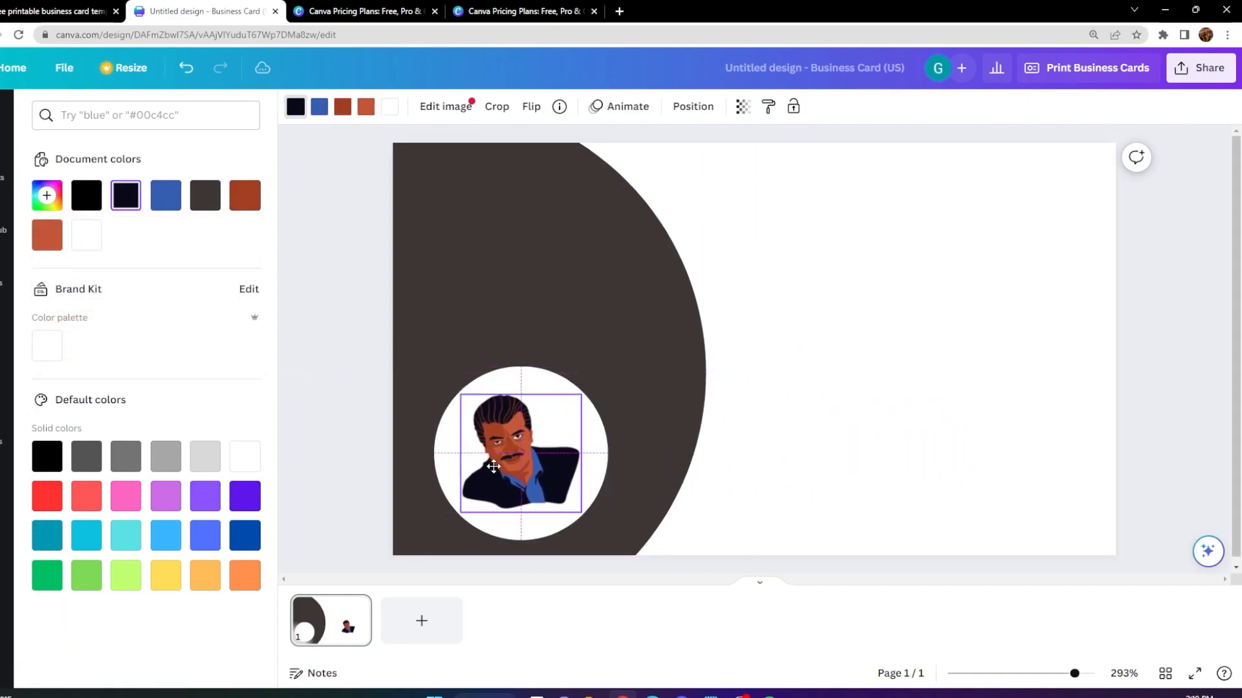
click(802, 443)
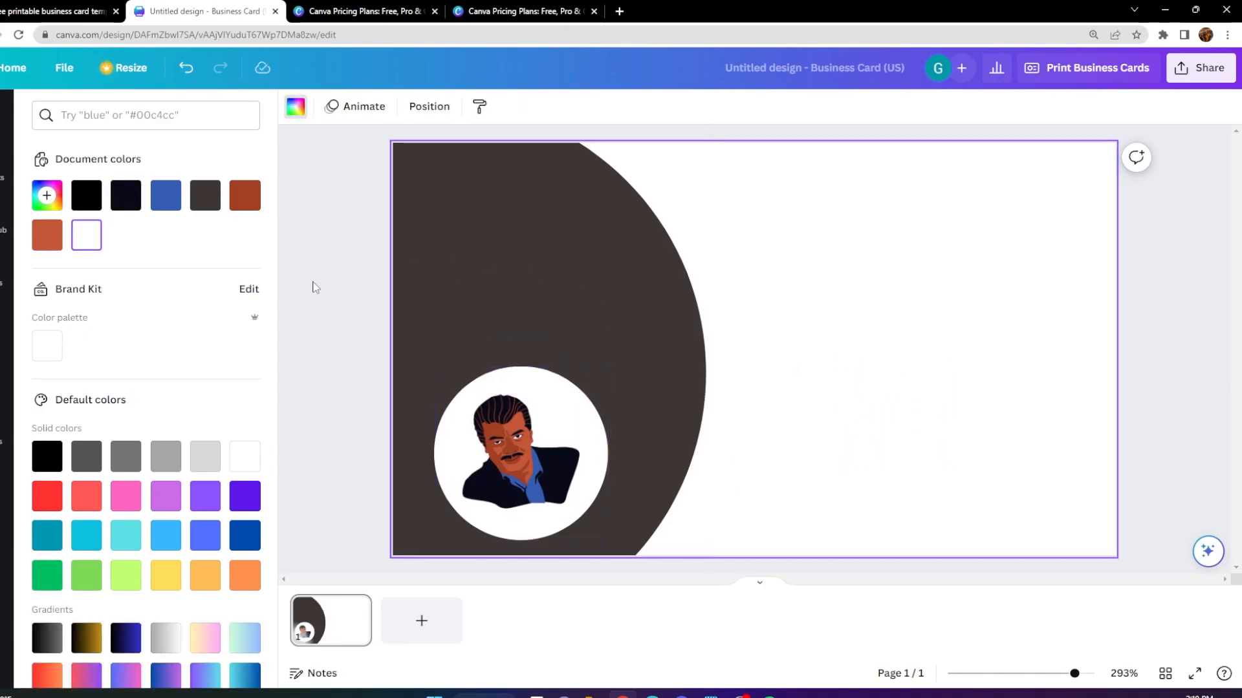
Add the recently used red lawn mower graphic, scale it down and place it above the white portrait circle.
click(4, 169)
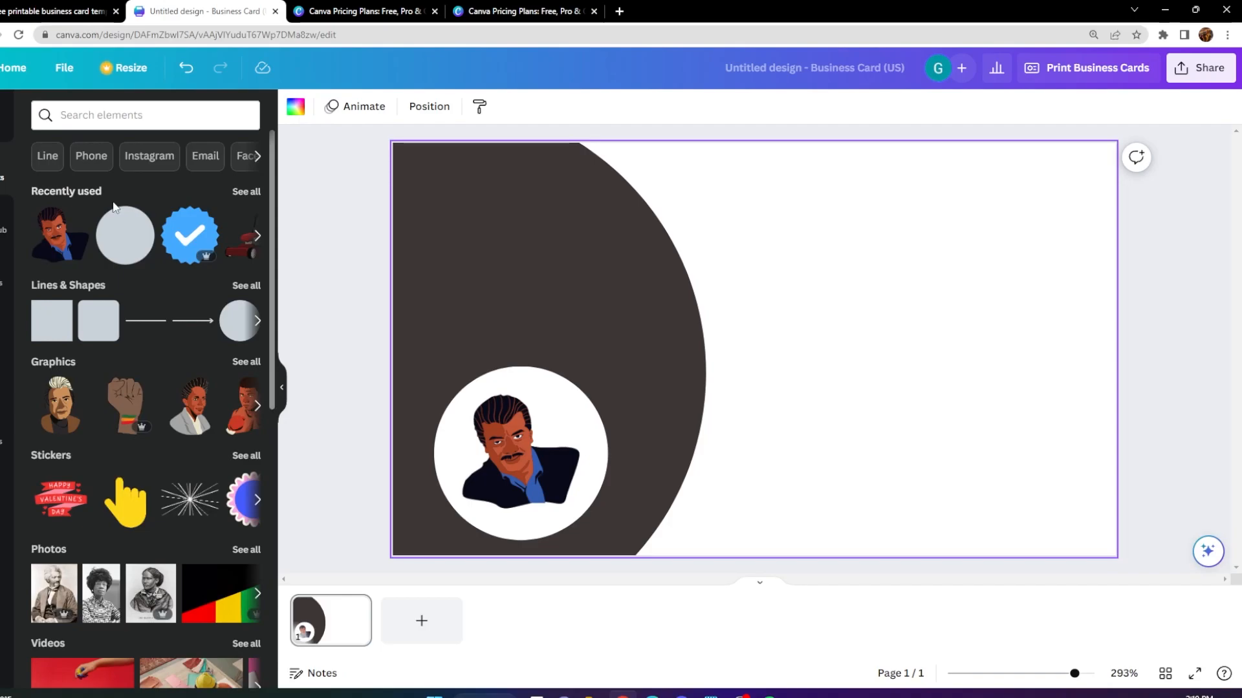
click(257, 236)
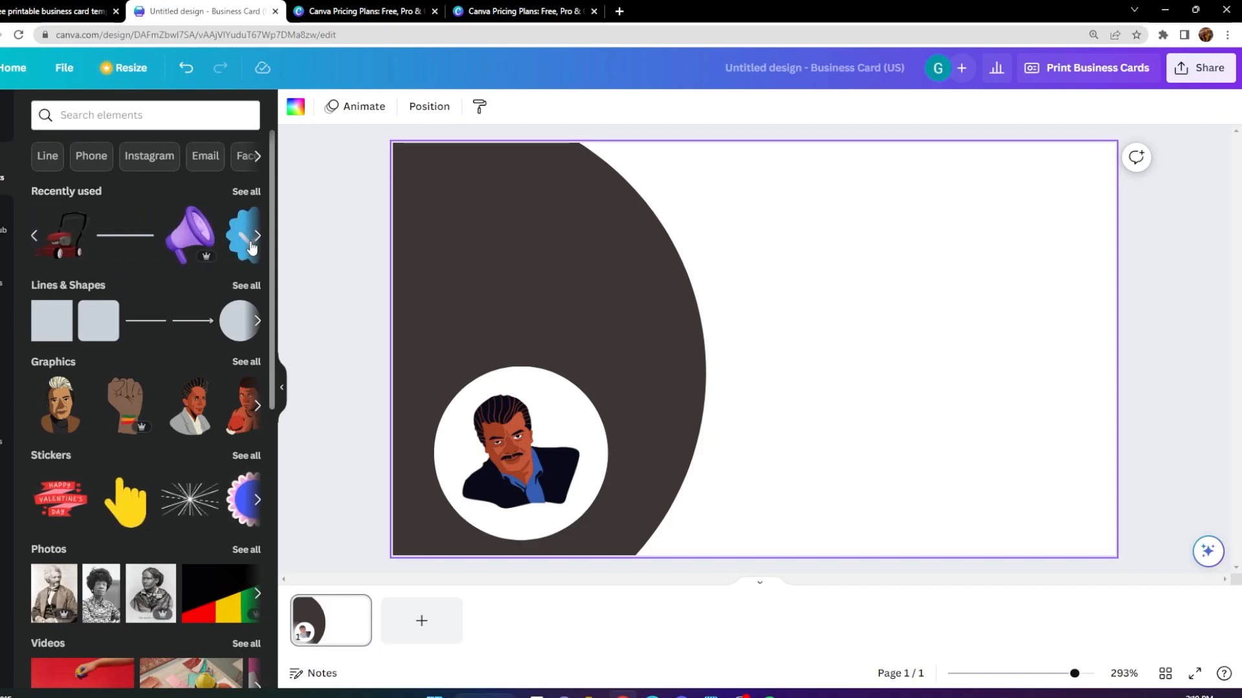
click(62, 250)
drag(653, 430, 632, 446)
drag(723, 373, 499, 261)
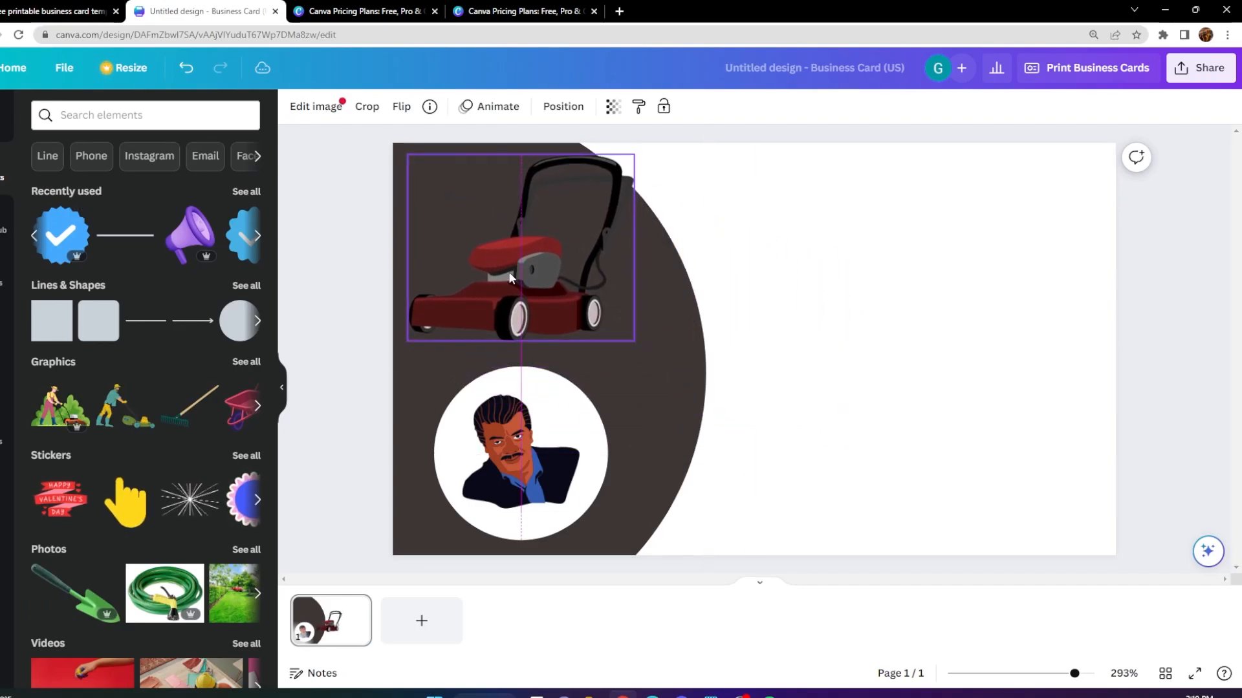
drag(409, 338, 476, 280)
drag(538, 234, 530, 267)
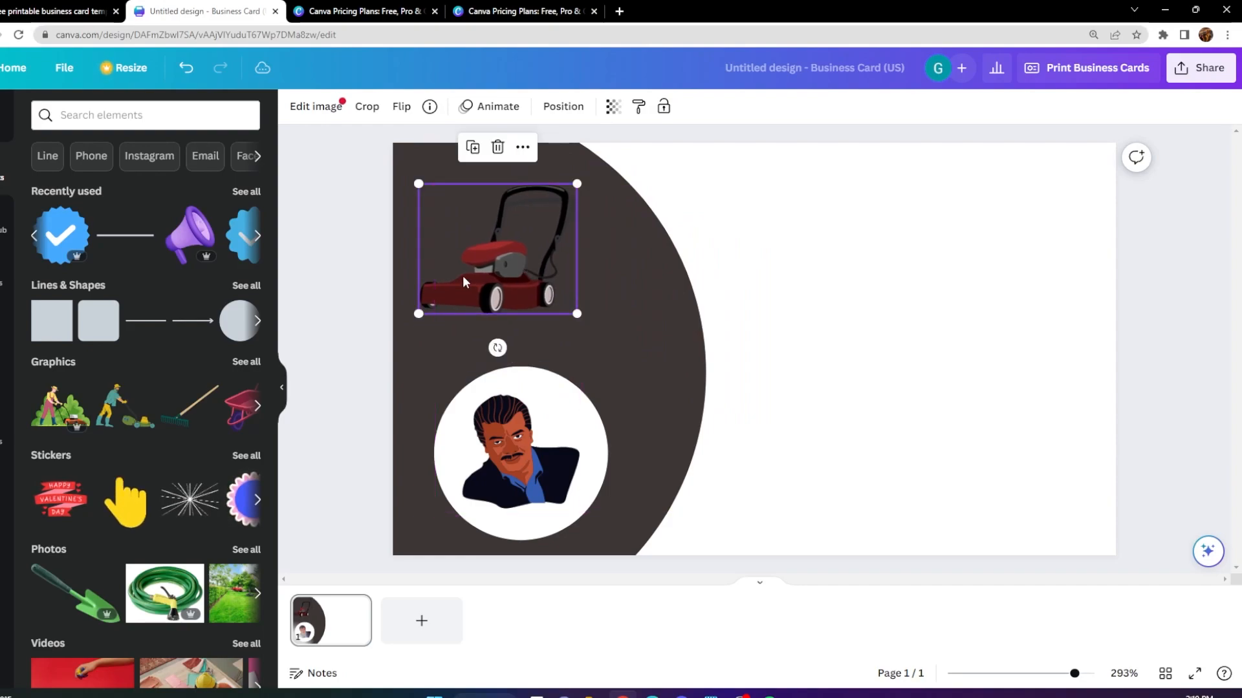
Try the recently used hand-holding-a-phone graphic next to the lawn mower, then remove it.
click(257, 237)
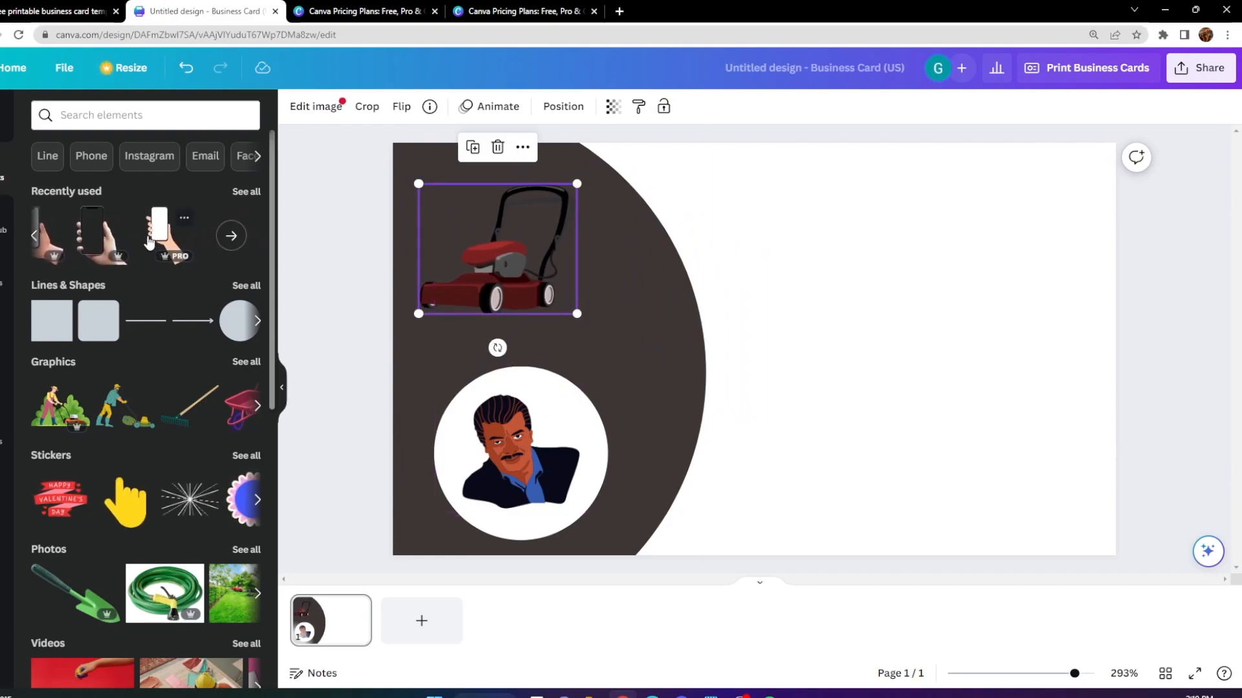
click(145, 240)
drag(707, 444, 679, 398)
drag(775, 340, 623, 322)
drag(642, 307, 630, 349)
click(635, 194)
Enlarge the lawn mower graphic within the upper part of the dark circle.
click(576, 272)
drag(576, 287, 583, 284)
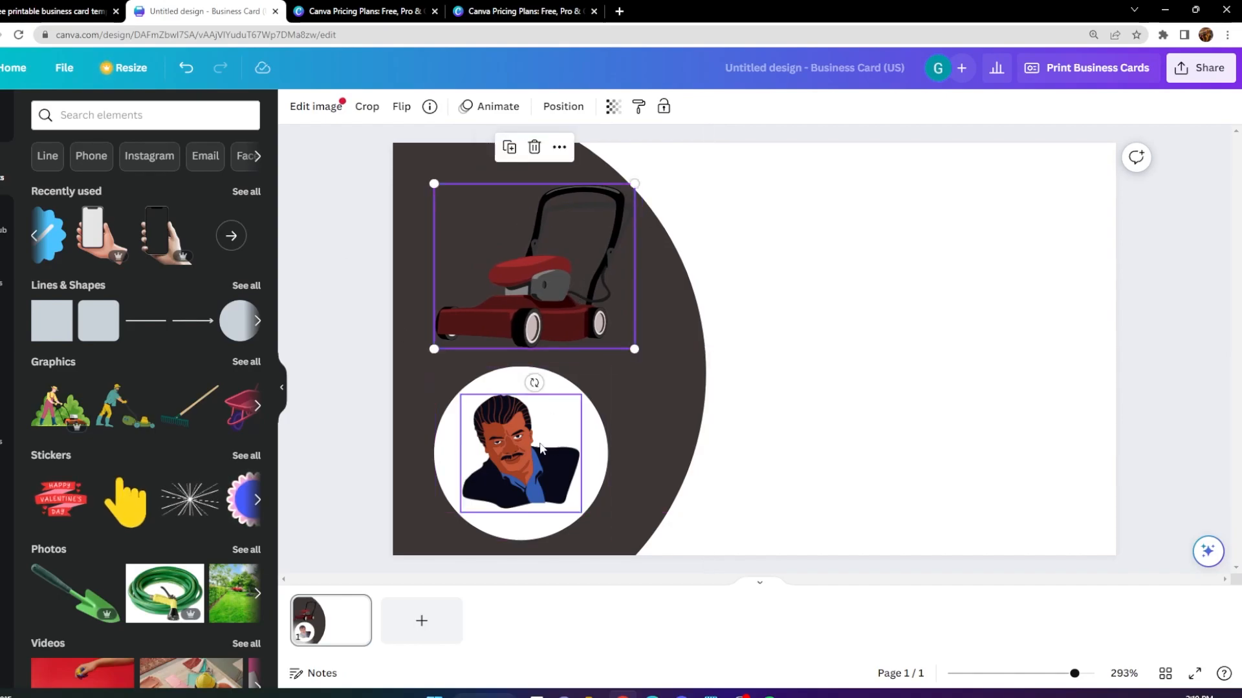
Enlarge the white circle slightly and shift the man's portrait back toward its center.
click(585, 448)
click(596, 453)
drag(608, 366, 622, 355)
drag(573, 403, 593, 404)
mouse_move(469, 386)
mouse_down()
mouse_move(494, 386)
mouse_move(476, 395)
mouse_up()
drag(531, 452, 525, 449)
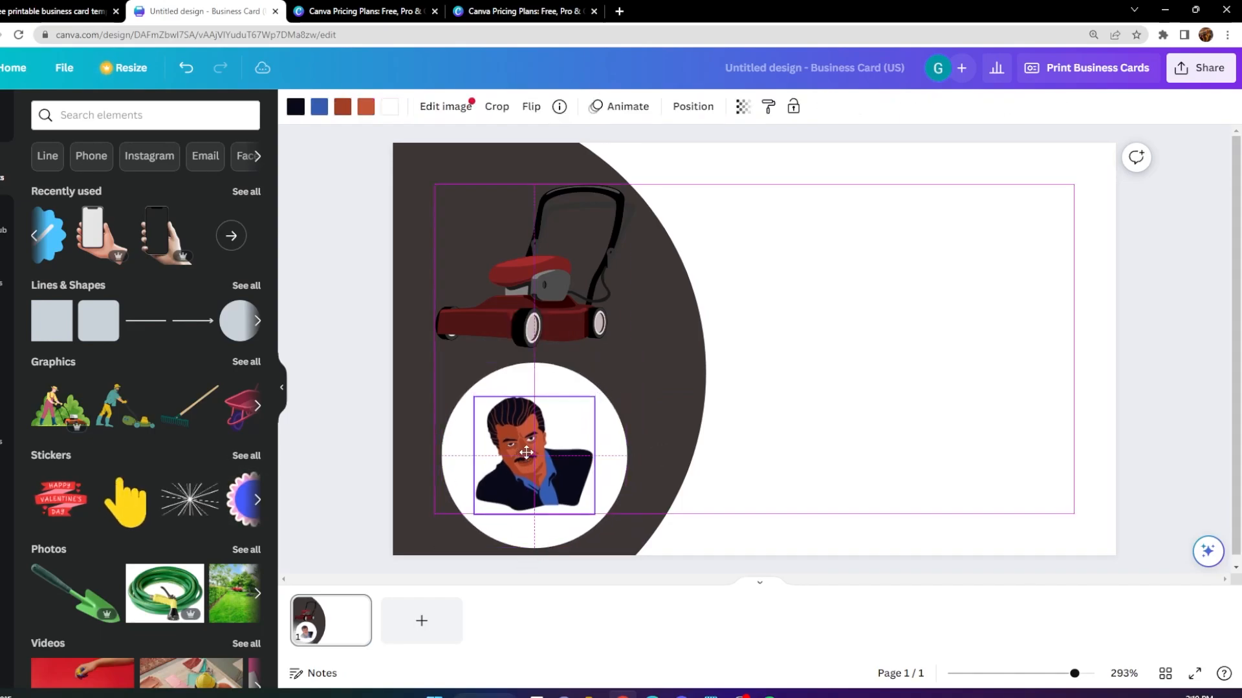
Nudge the lawn mower graphic so its outer edge lines up with the white circle's edge.
click(534, 263)
drag(525, 267, 525, 266)
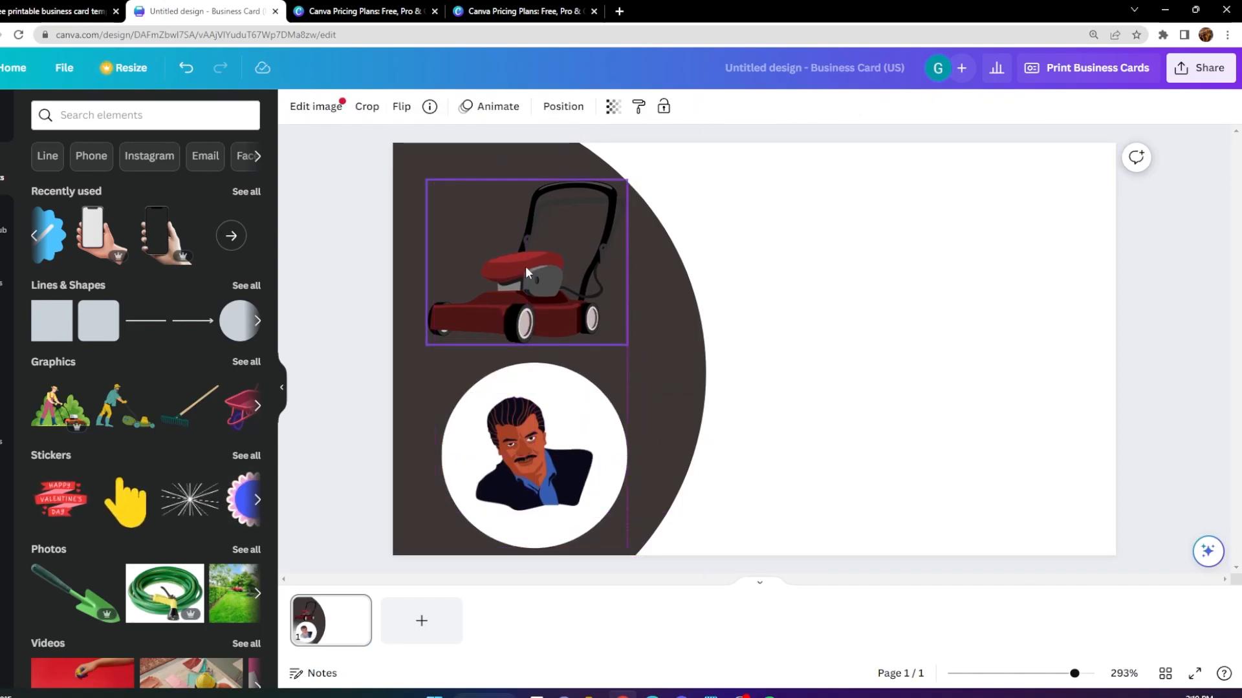
click(857, 297)
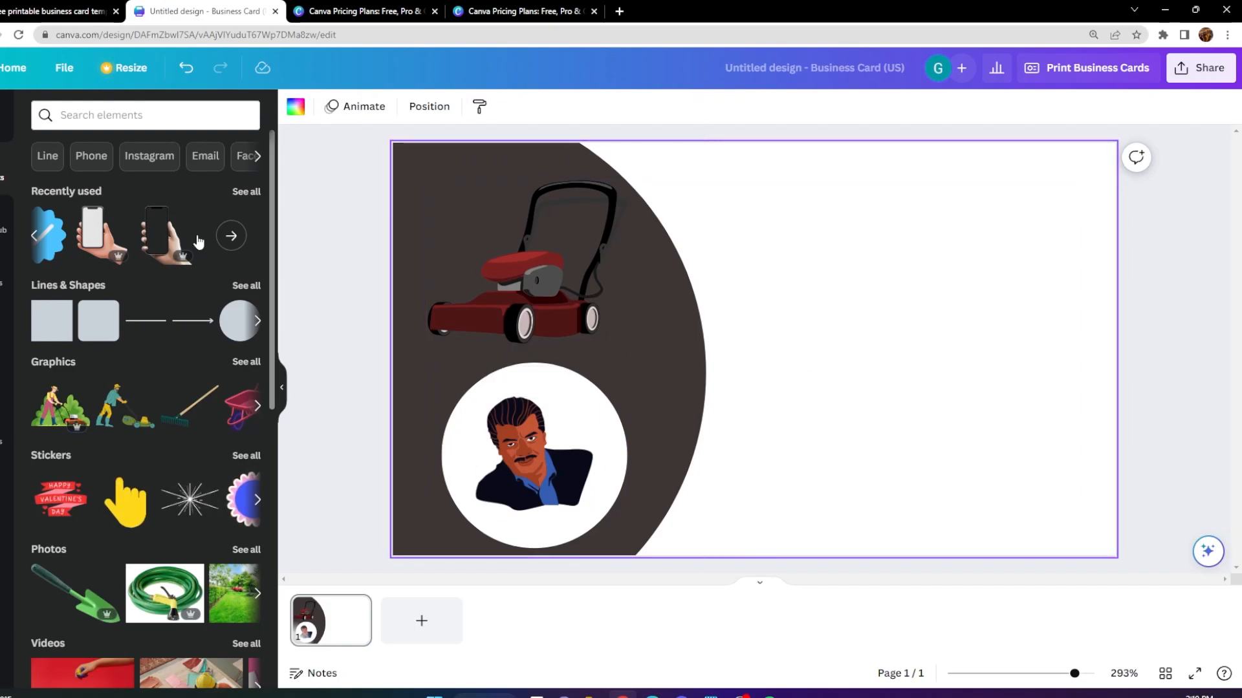
Add another circle, enlarge it and place it beside the large dark circle on the card's white area.
click(226, 332)
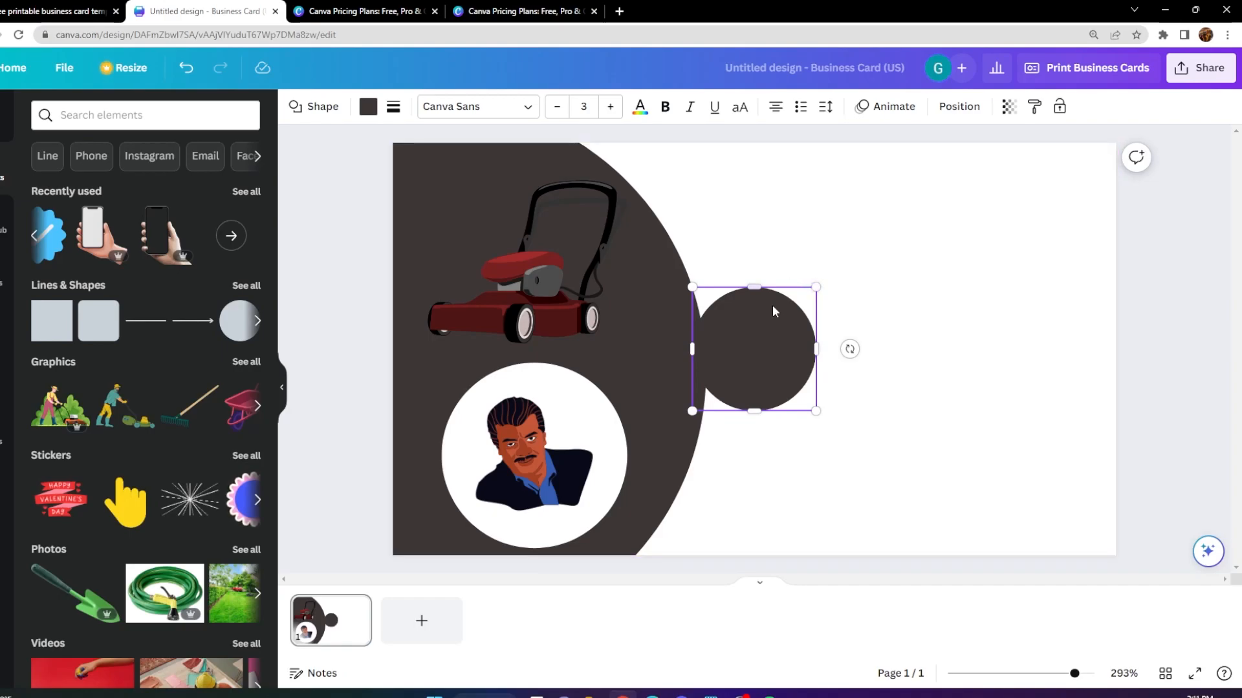
drag(815, 287, 1015, 216)
drag(831, 275, 841, 327)
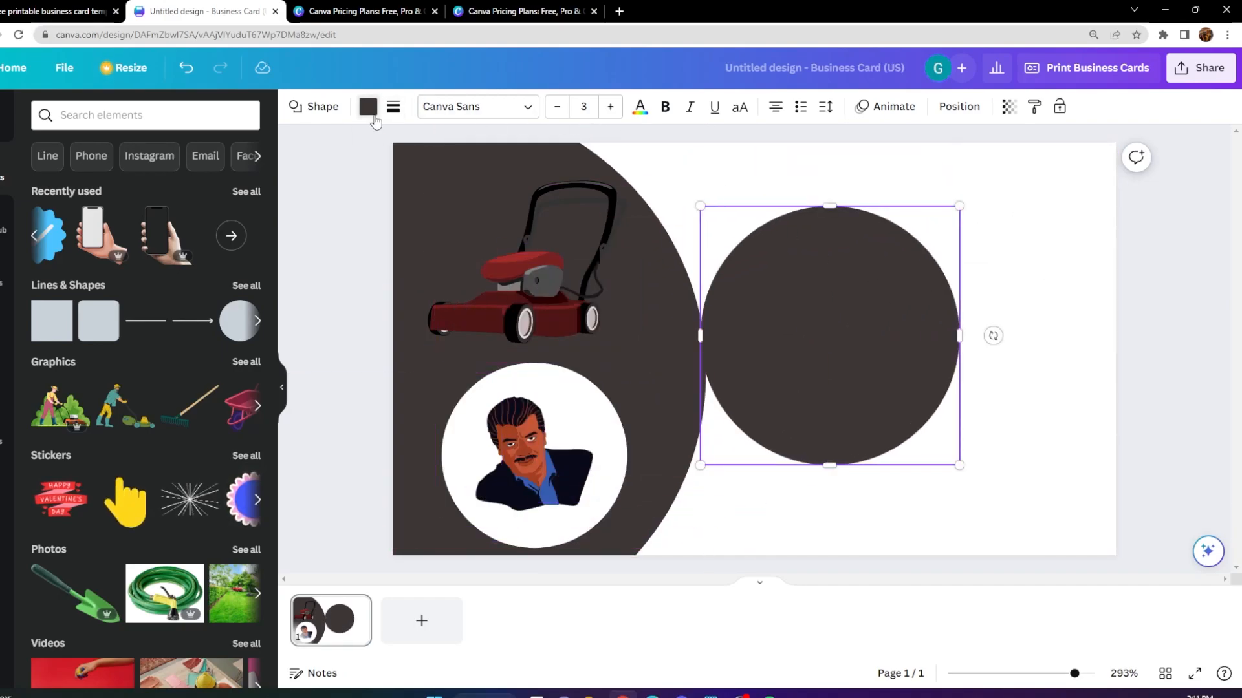
Recolor the newly added circle to amber yellow, #FFBF00.
click(374, 117)
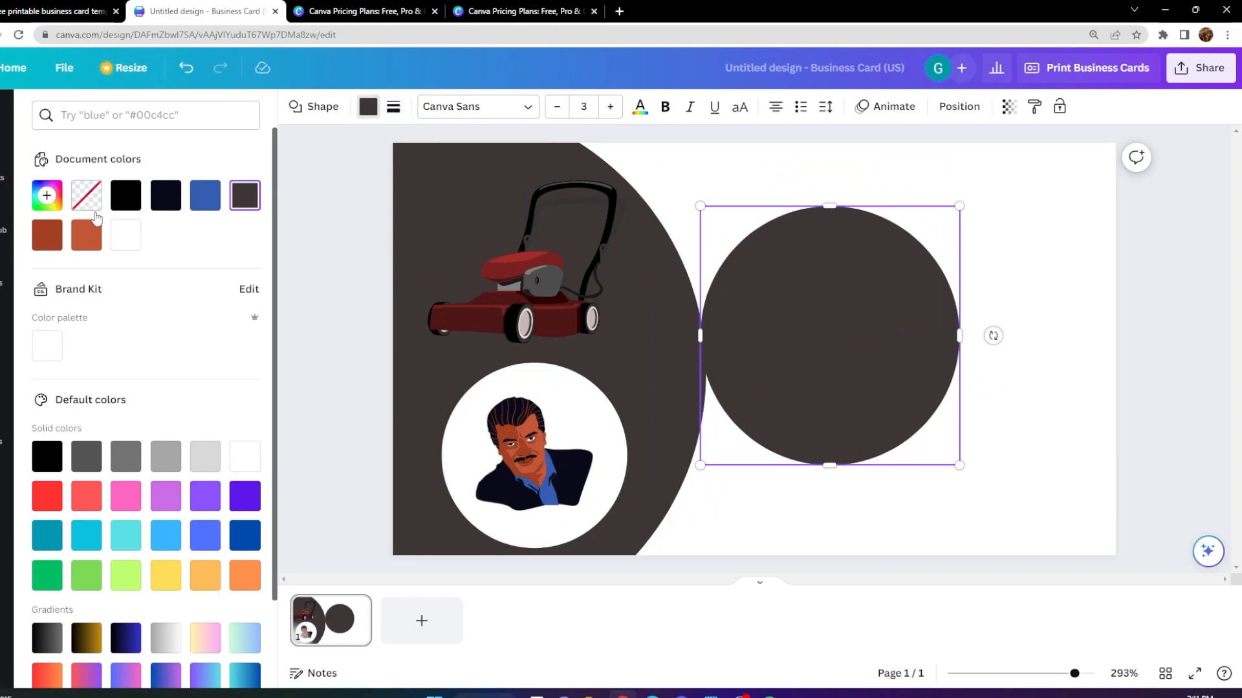
click(249, 202)
drag(94, 356, 74, 356)
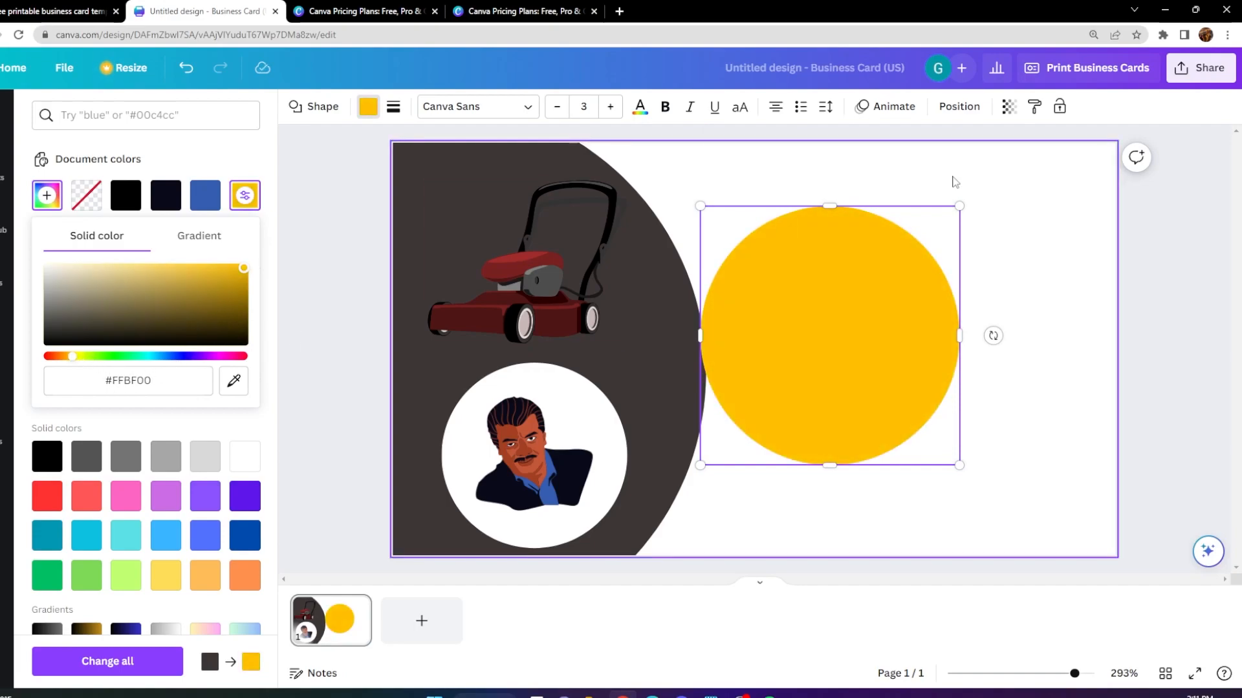
Move the yellow circle so it overlaps the curved edge of the large dark circle.
right_click(833, 241)
click(811, 291)
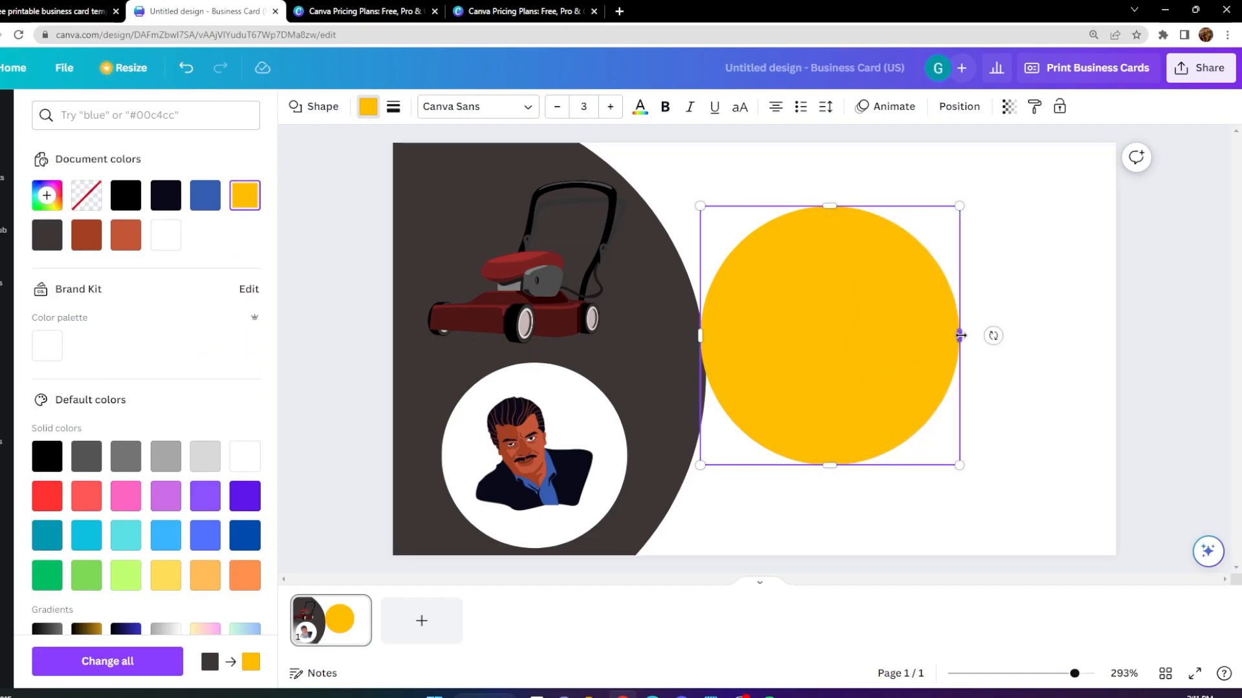
drag(888, 325, 694, 307)
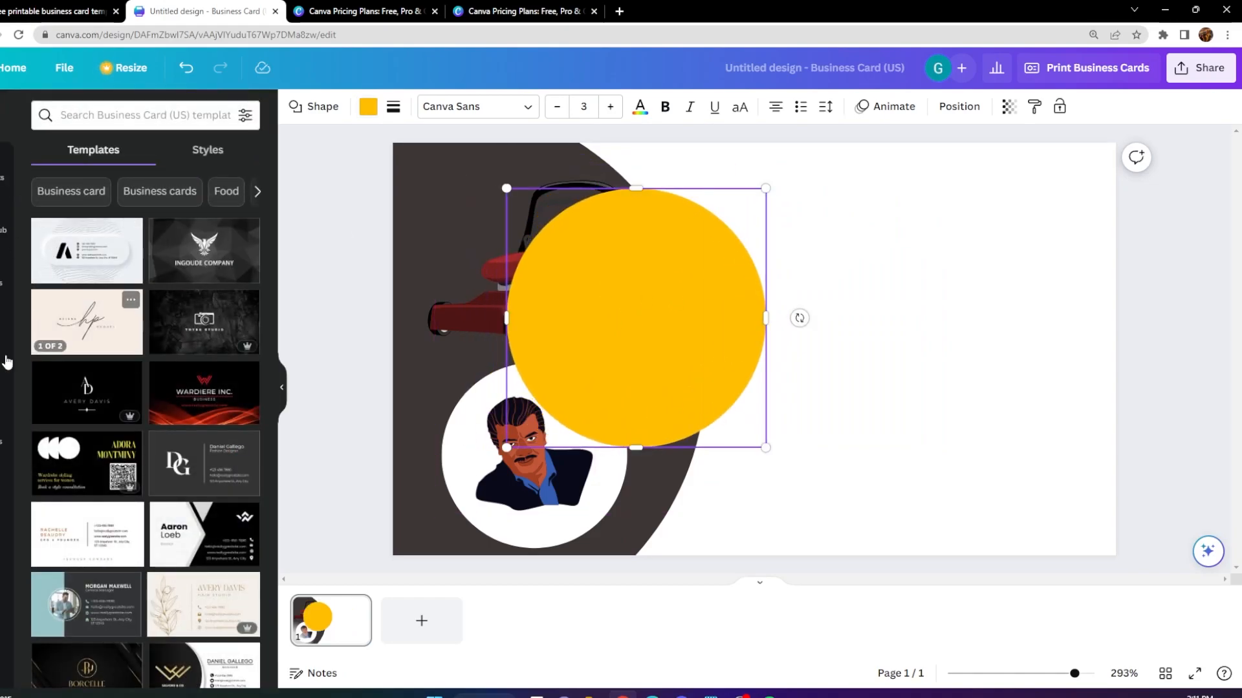
Add a plain black line and stretch it into a steep diagonal from the card's top edge to its bottom edge.
click(3, 169)
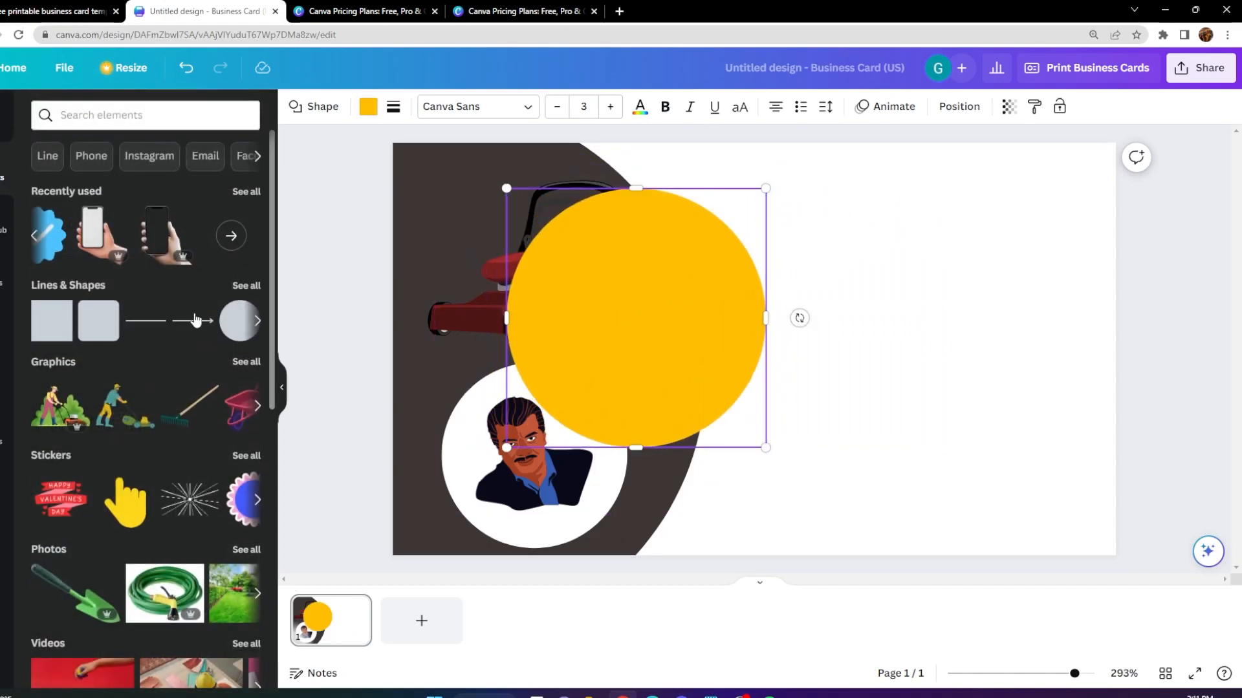
scroll(183, 275, down, 2)
click(148, 205)
drag(883, 350, 824, 142)
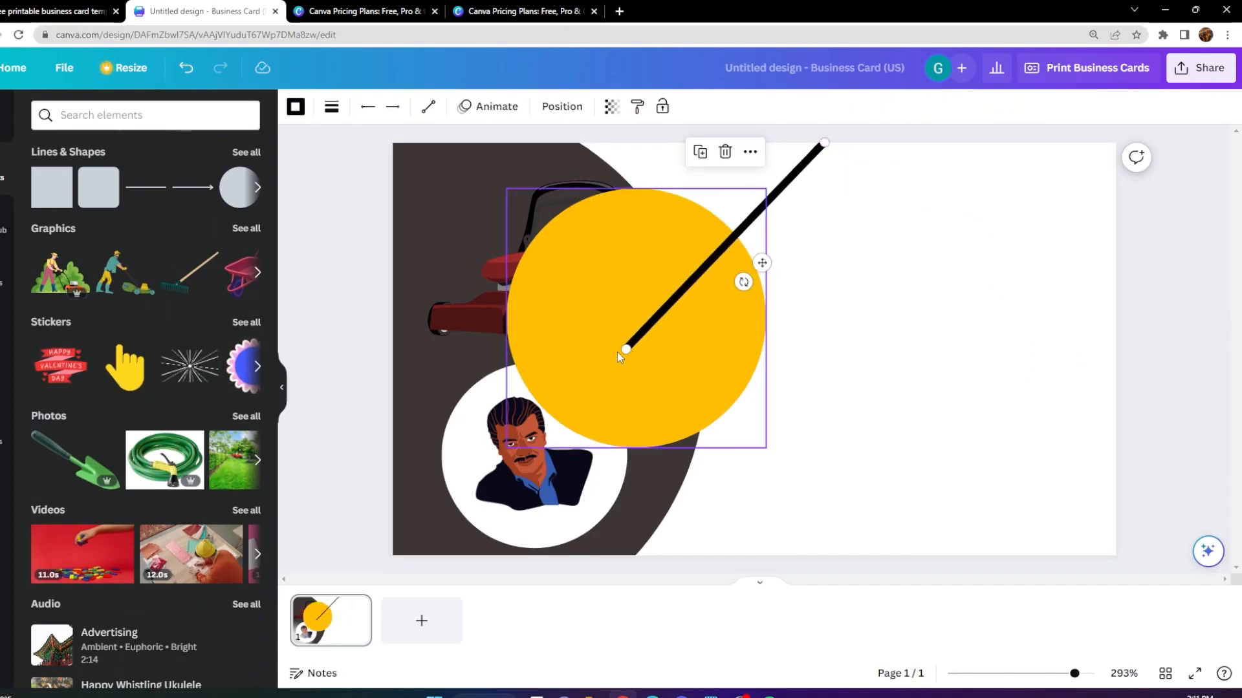
drag(623, 351, 728, 570)
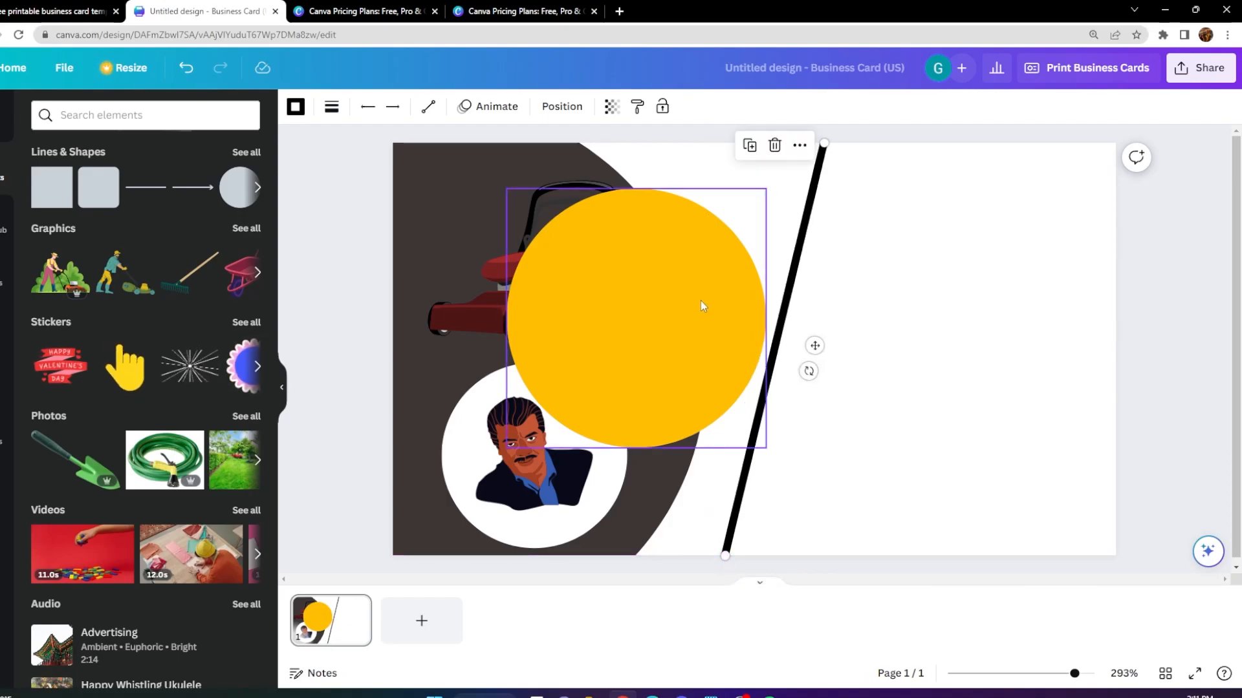
Show the layers and move the yellow circle directly beneath the dark circle, just above the background.
click(666, 318)
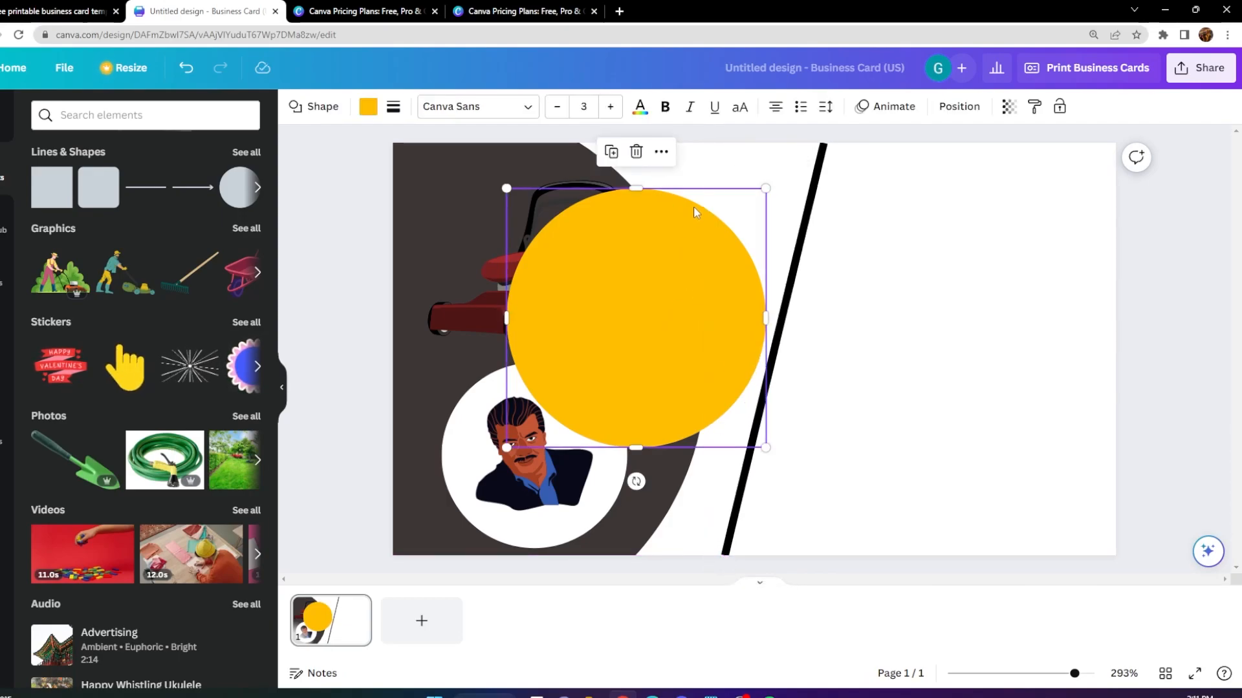
click(661, 152)
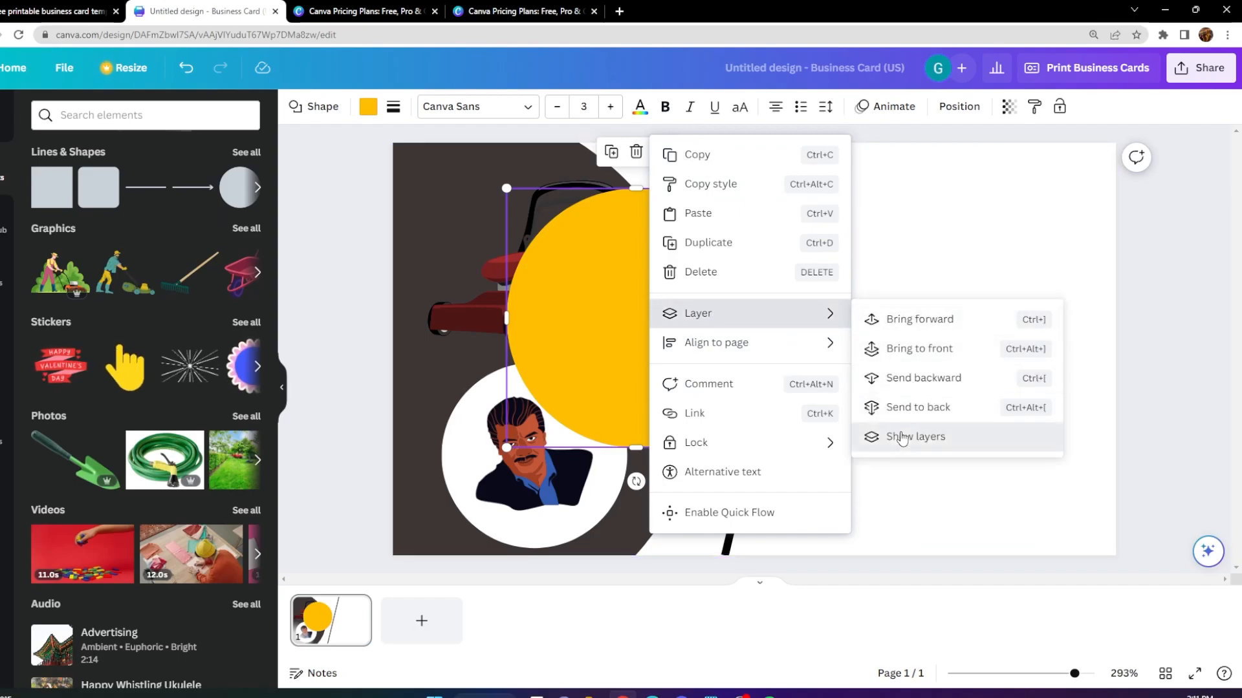
click(902, 439)
drag(156, 252, 167, 451)
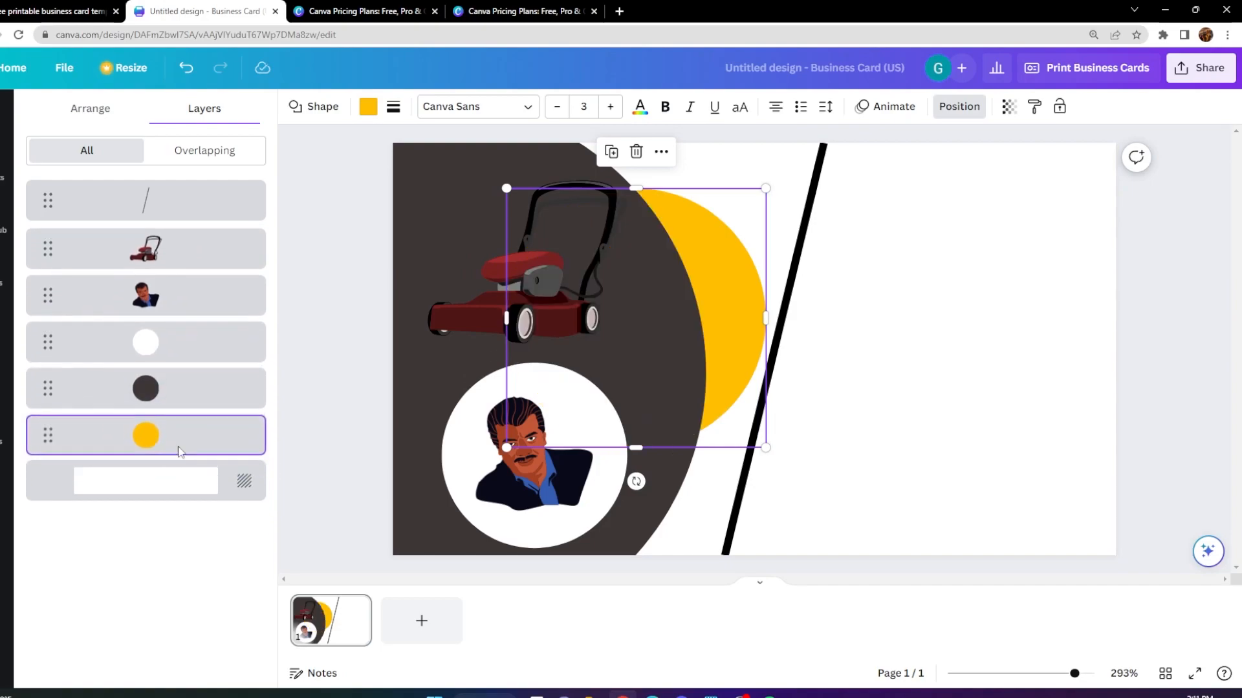
Enlarge and reposition the yellow circle so it forms a border band along the dark circle's curved edge.
drag(507, 450, 249, 608)
drag(714, 297, 688, 193)
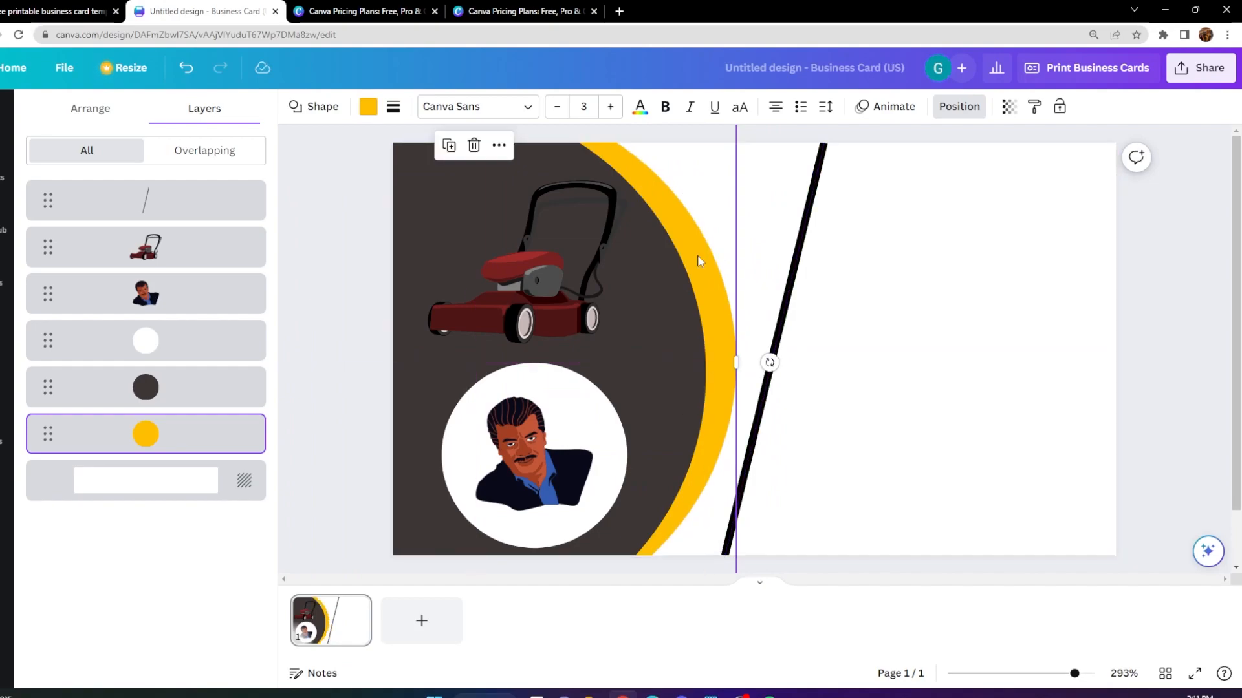
scroll(760, 285, down, 3)
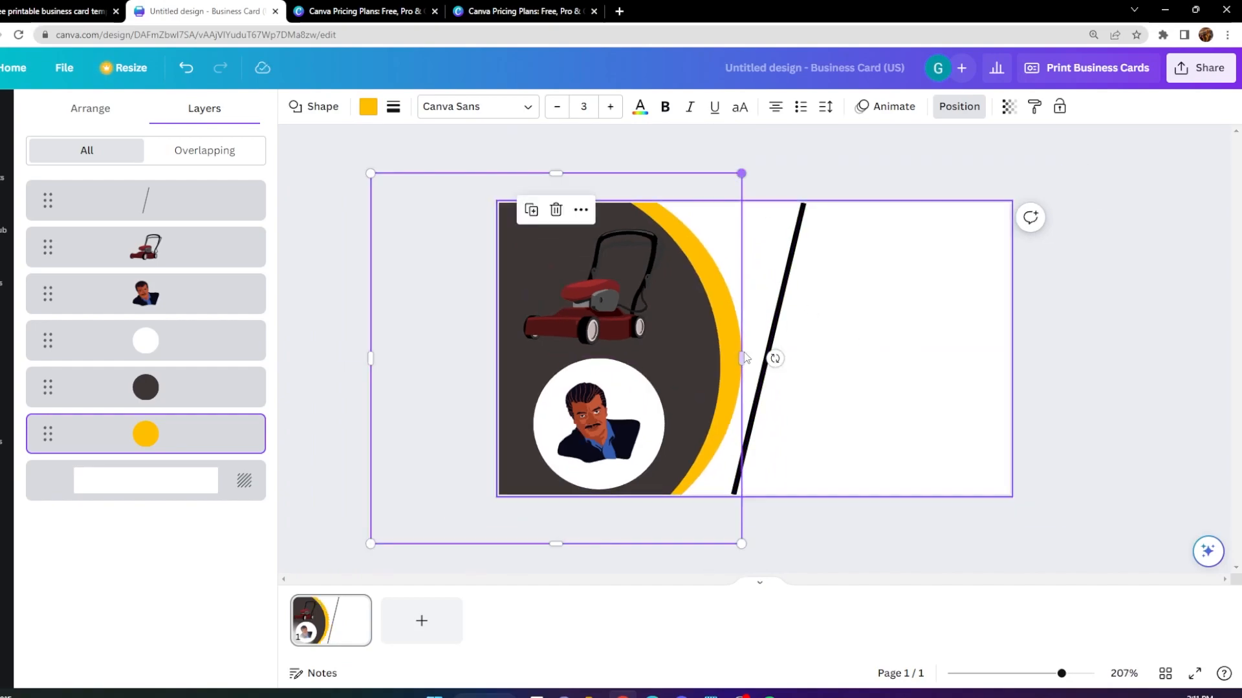
drag(741, 542, 765, 569)
drag(717, 504, 684, 498)
click(1084, 333)
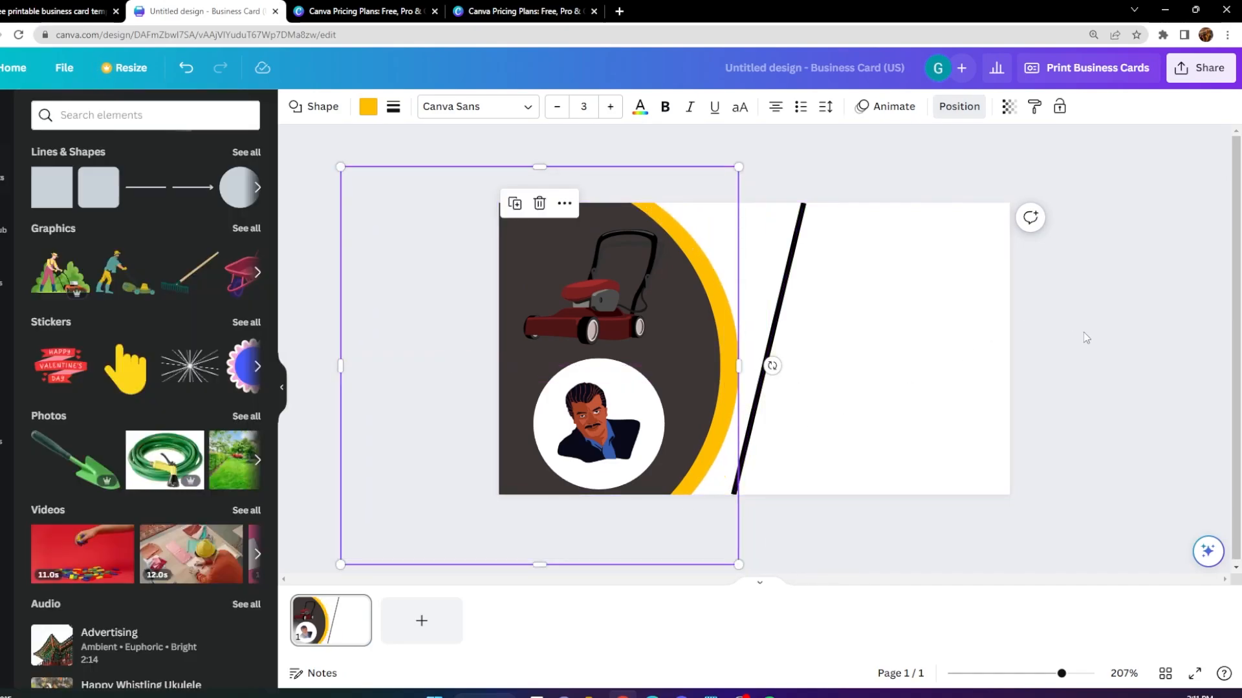
click(813, 260)
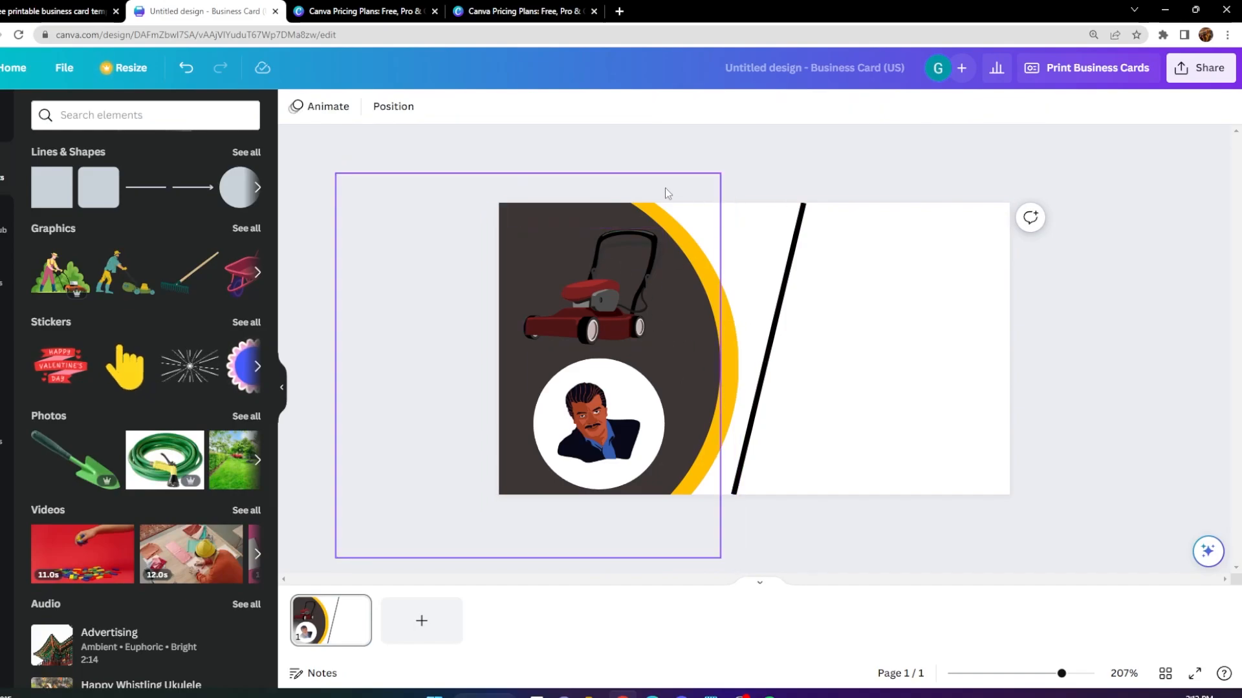
Straighten the diagonal black line into a vertical divider just beyond the yellow band, spanning the card's full height.
click(790, 265)
drag(732, 495, 763, 496)
drag(802, 203, 754, 203)
mouse_move(762, 496)
mouse_down()
mouse_move(737, 498)
mouse_move(774, 496)
mouse_move(763, 502)
mouse_up()
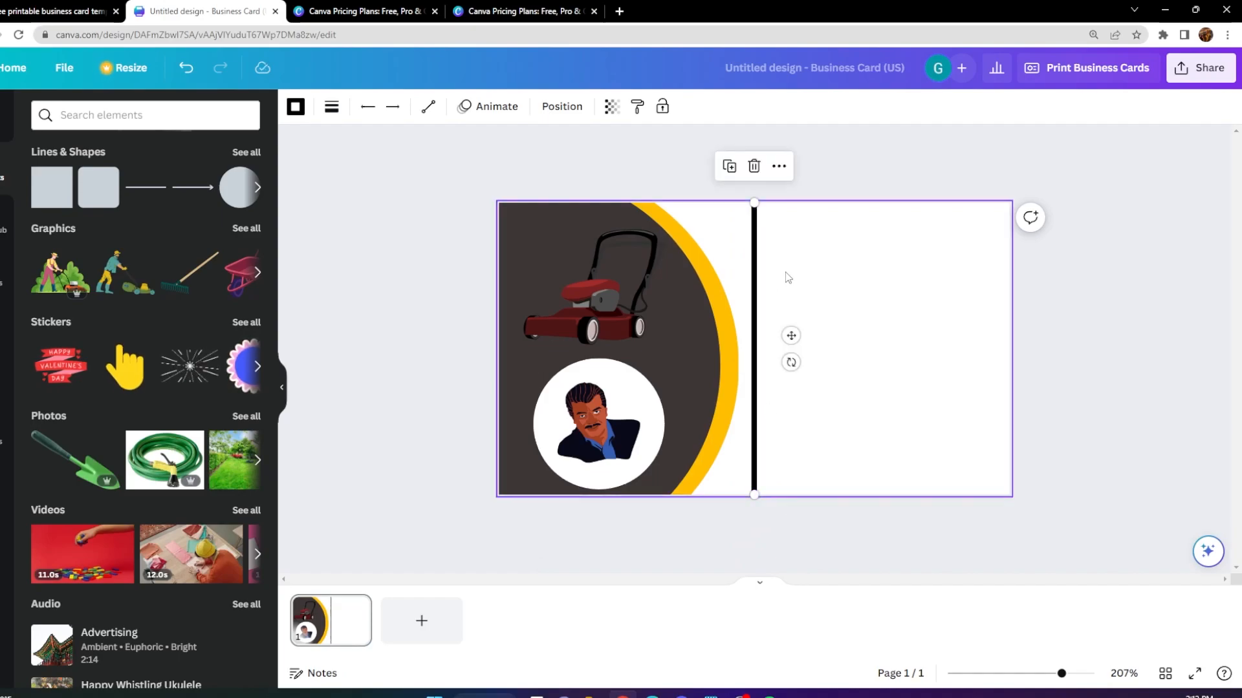
Add the Brand Kit script text "Inclusive Painting" to the card and replace its second word with "LANDSCAPING".
scroll(968, 368, up, 1)
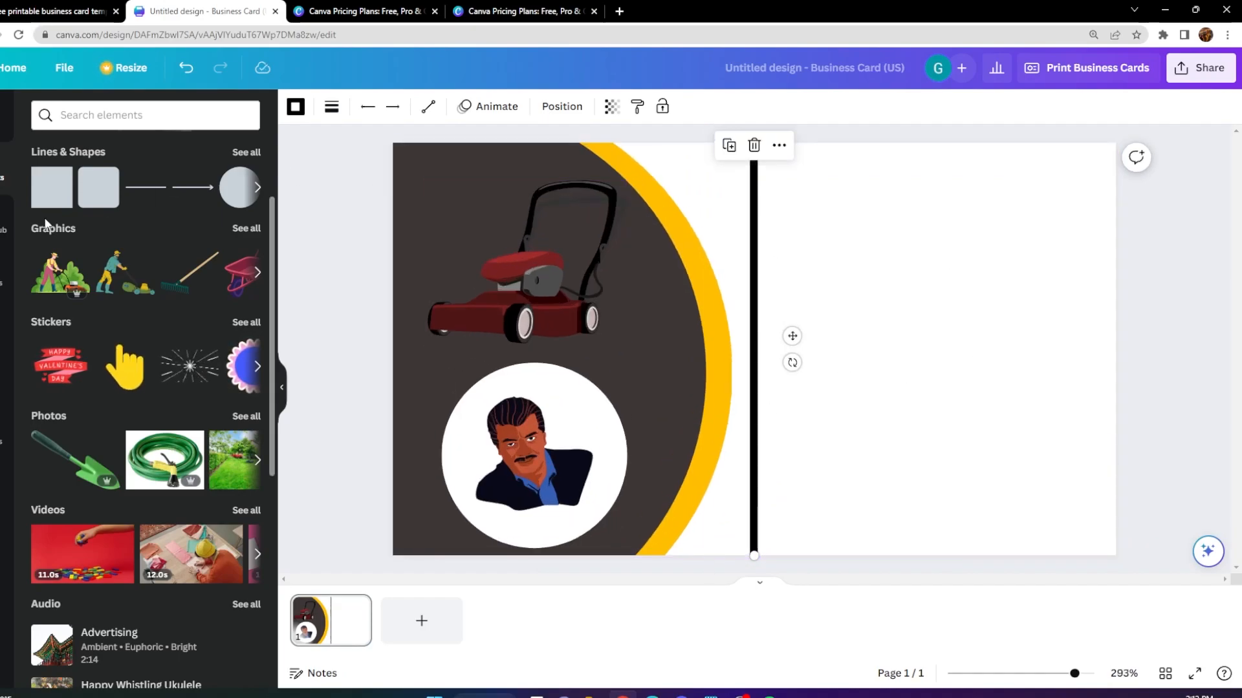
click(2, 327)
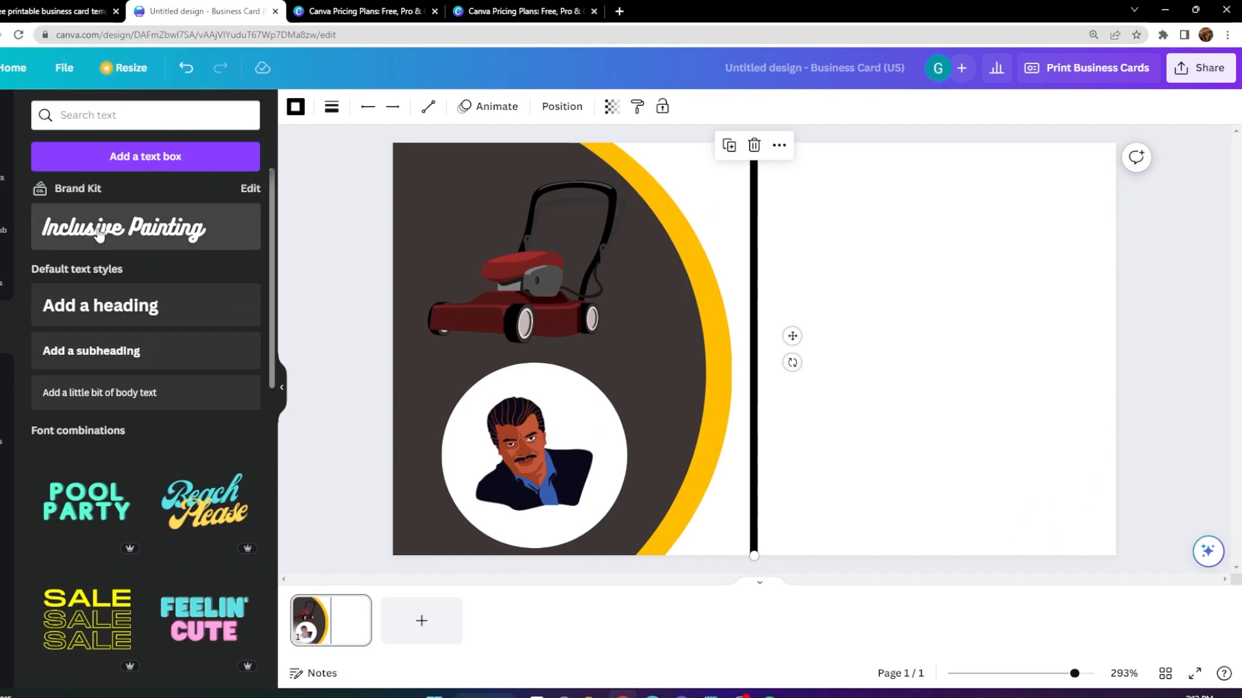
click(82, 241)
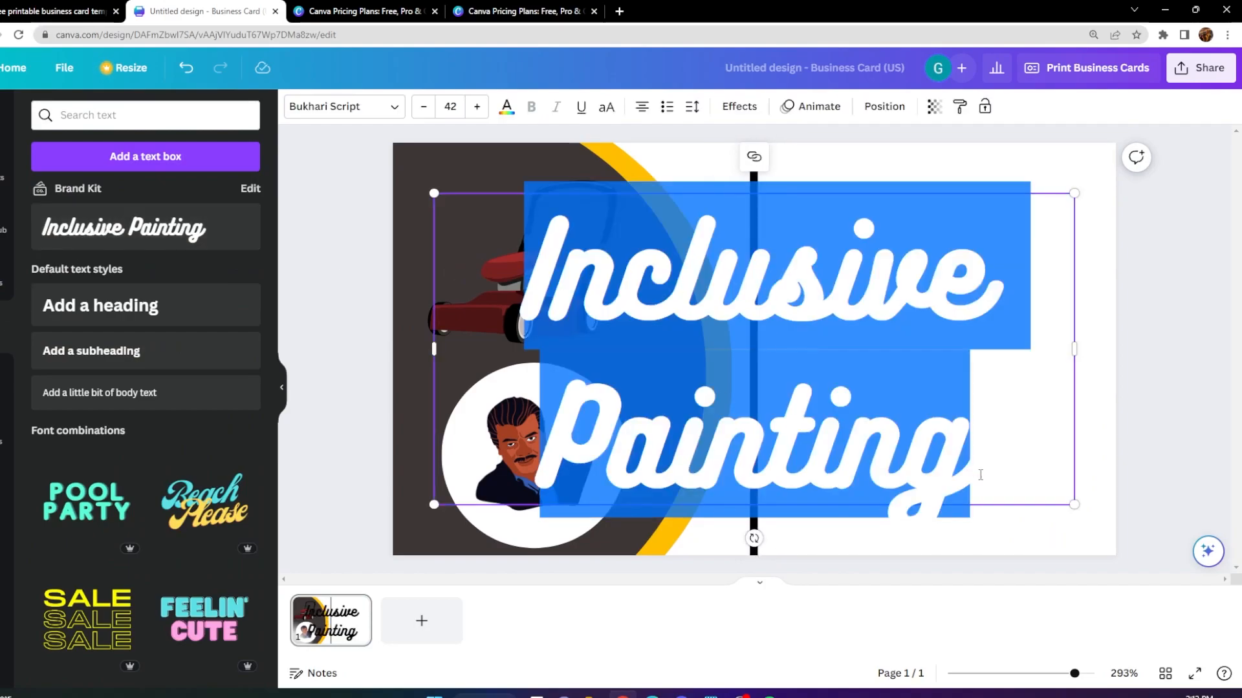
click(1002, 448)
drag(926, 441, 564, 441)
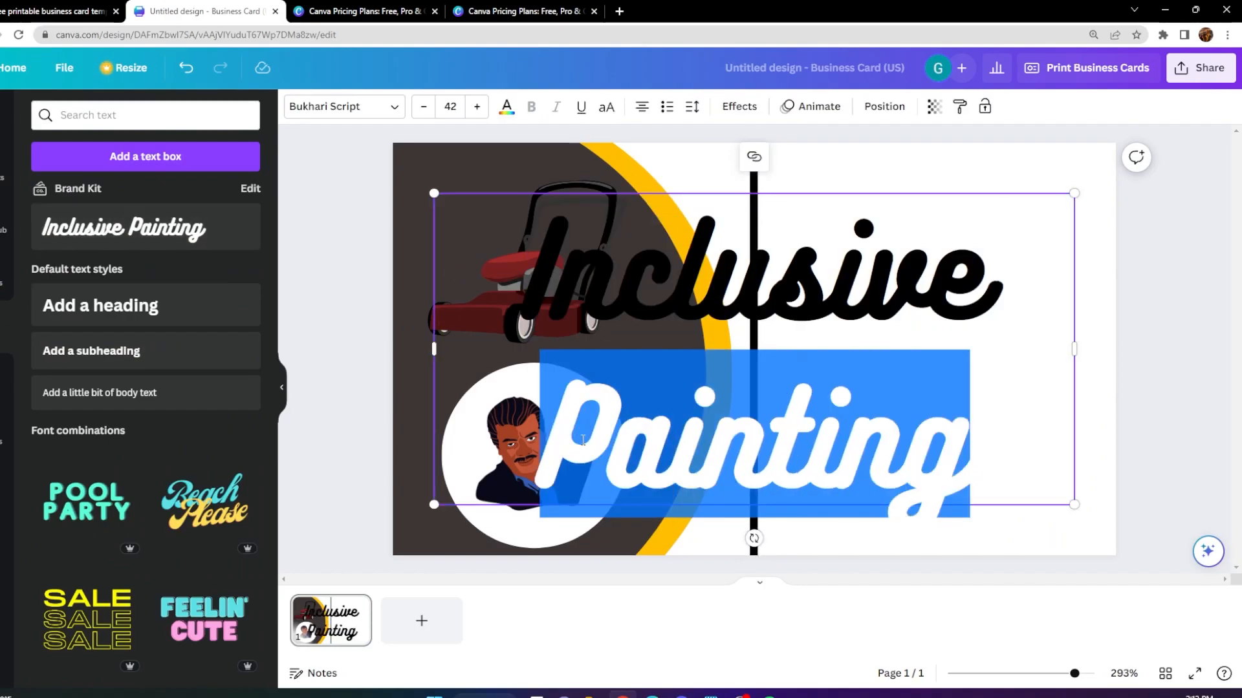
text(LANDSC)
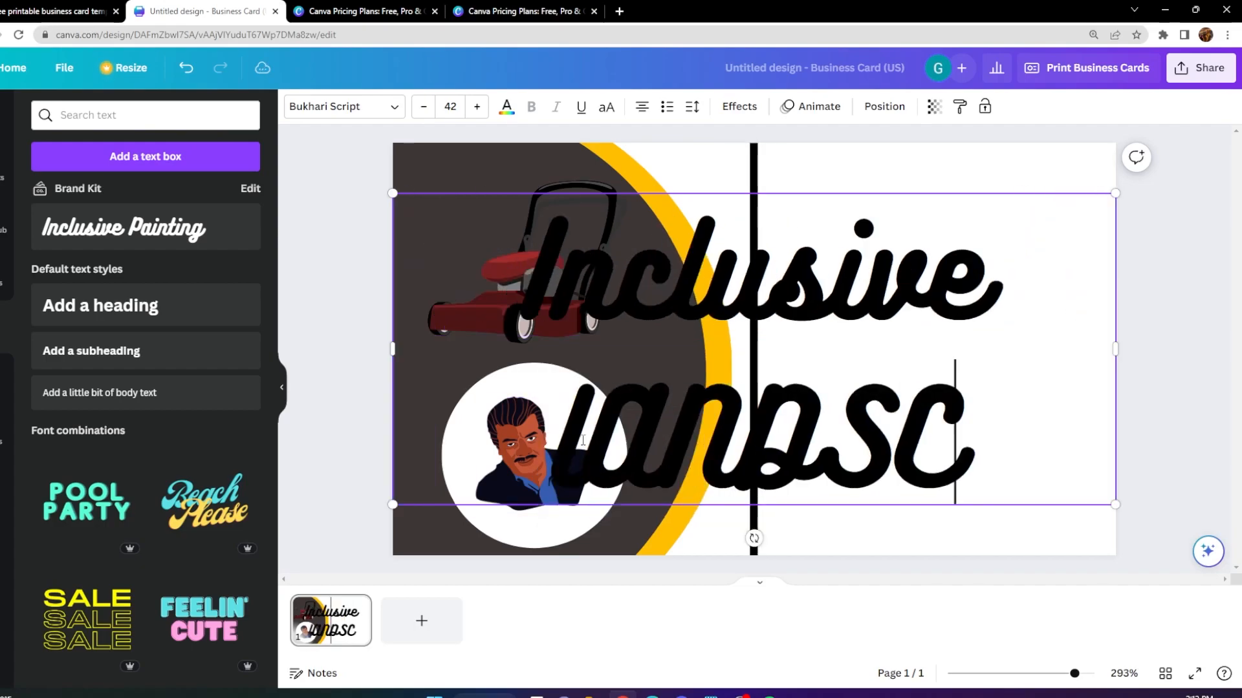
text(APING)
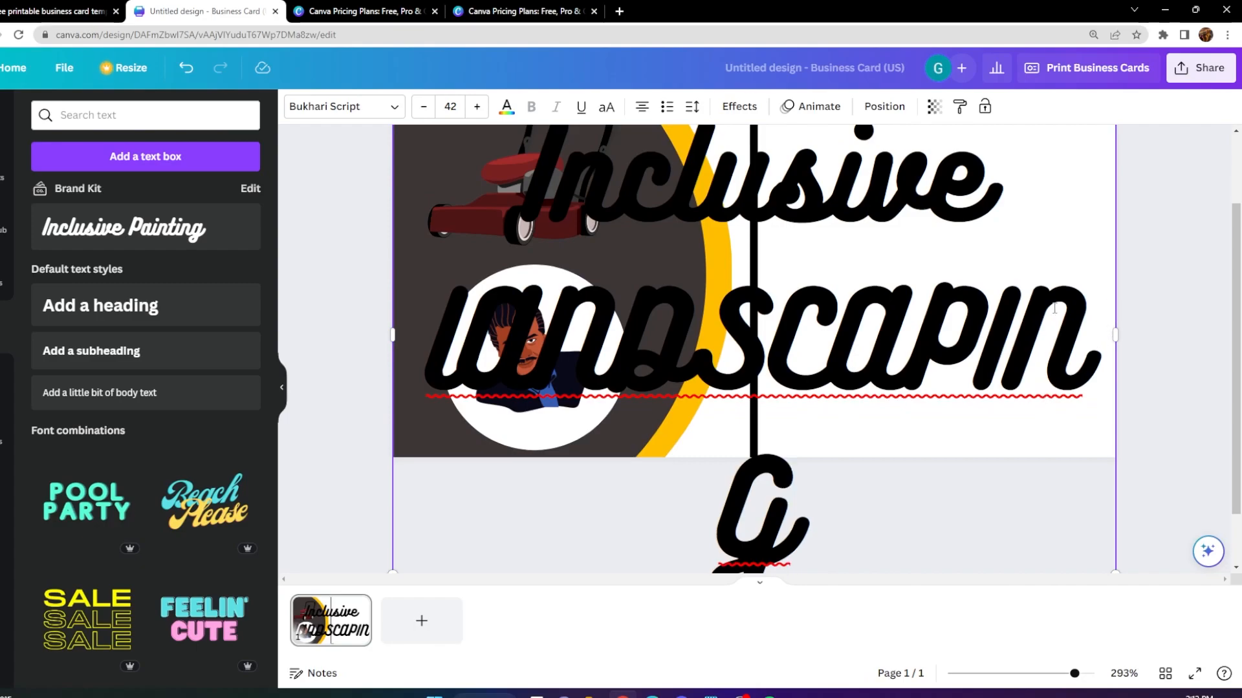
Shrink the heading text, move it into the blank area beyond the vertical line, and set its font size to 18.
scroll(528, 291, up, 2)
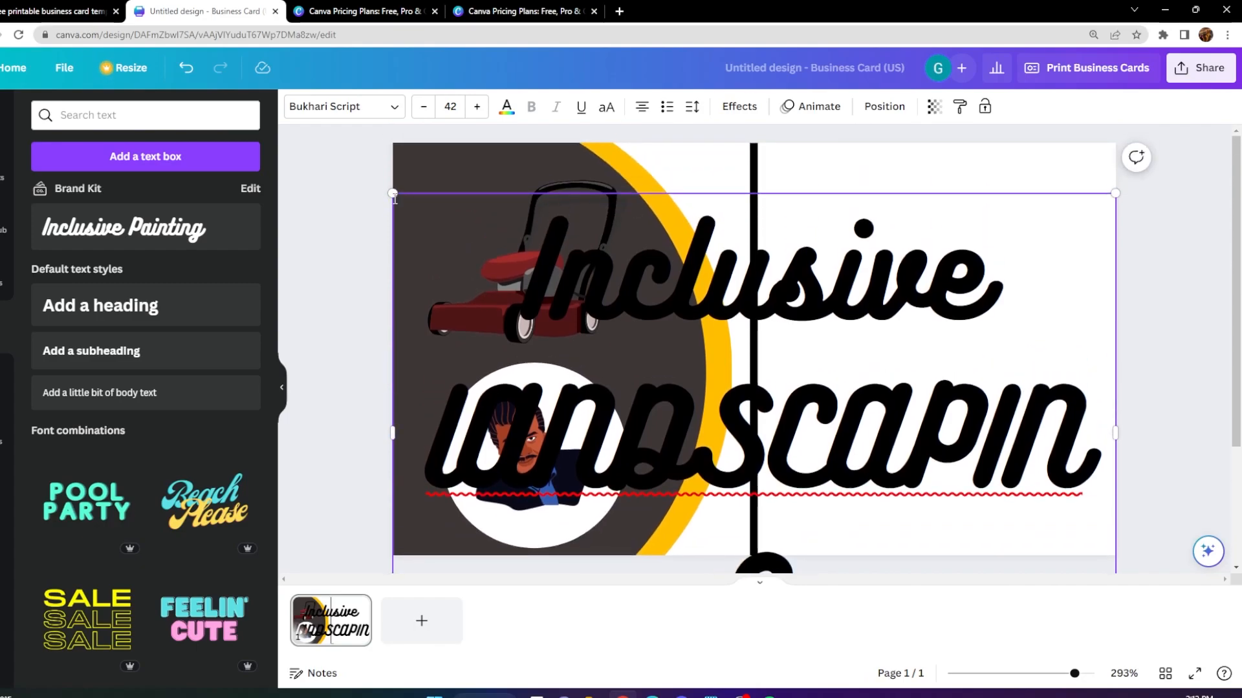
drag(393, 192, 766, 439)
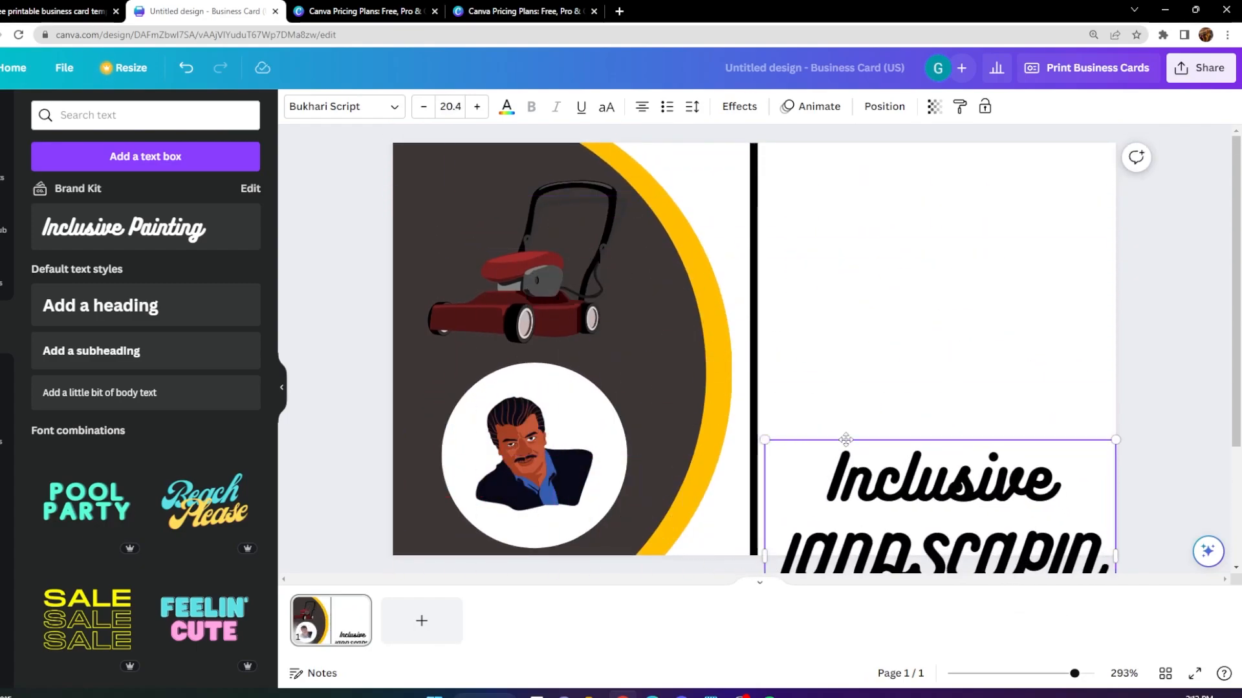
drag(845, 439, 845, 234)
drag(954, 430, 775, 245)
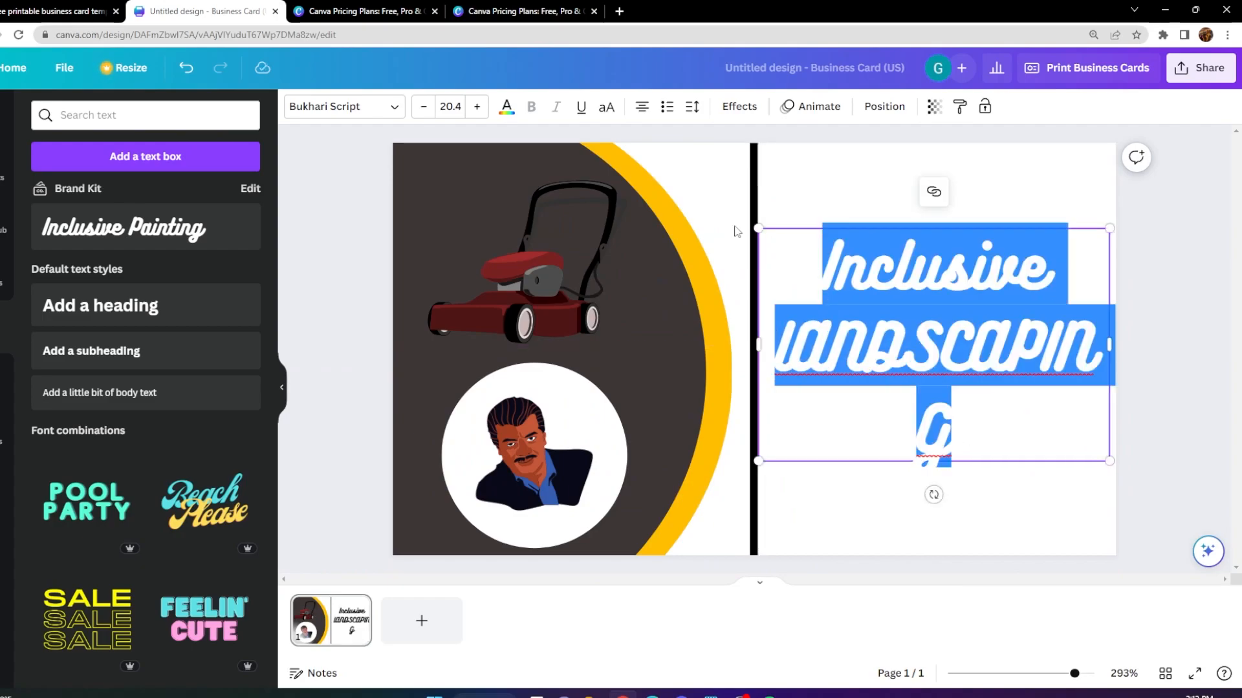
click(450, 105)
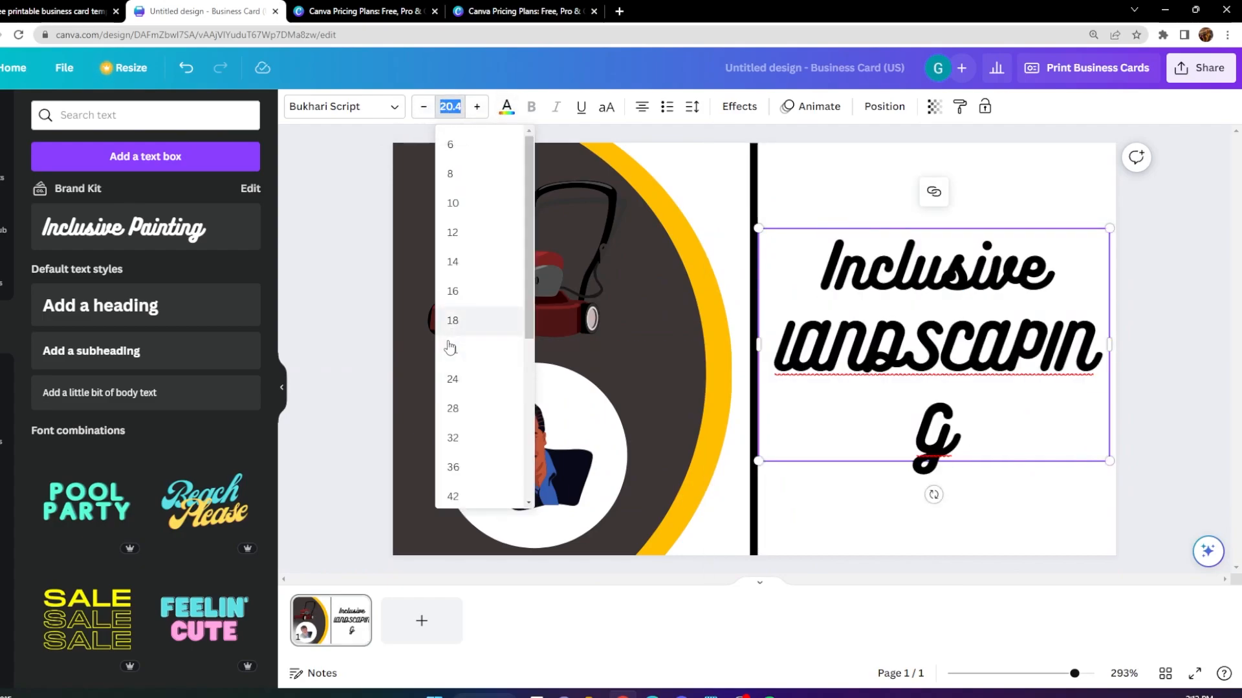
click(453, 320)
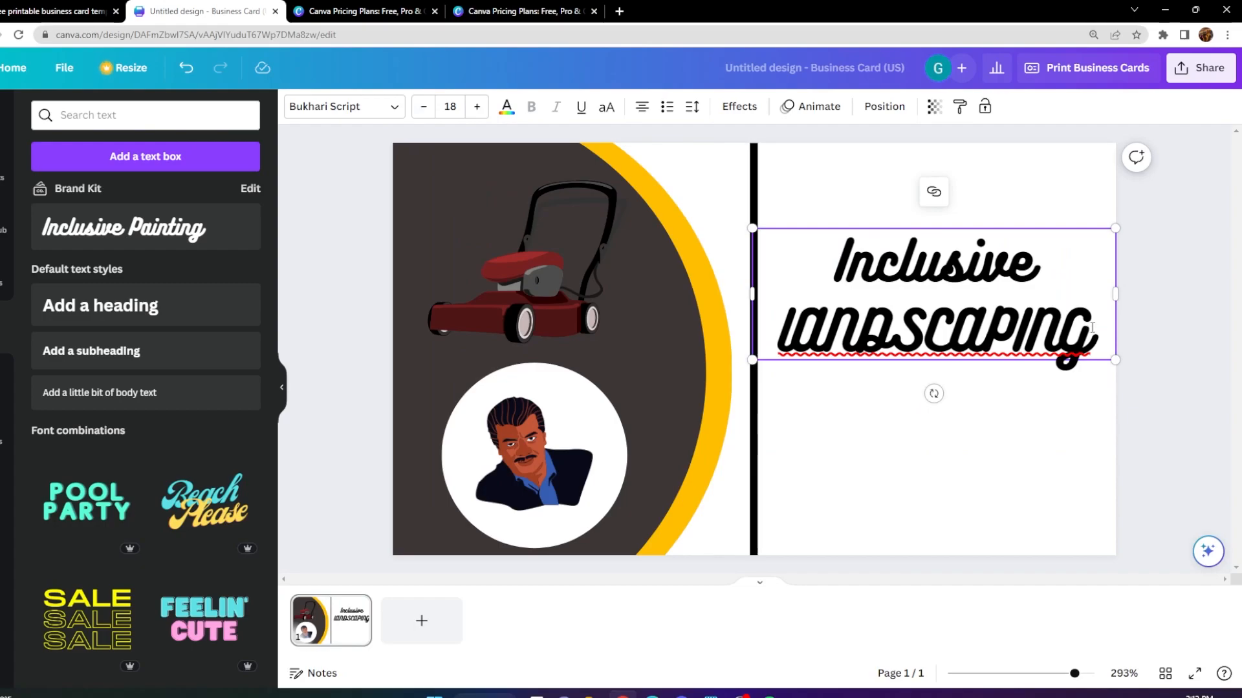
Retype the heading's second word as "Landscaping" and move the heading up near the card's top edge.
drag(1094, 323, 784, 317)
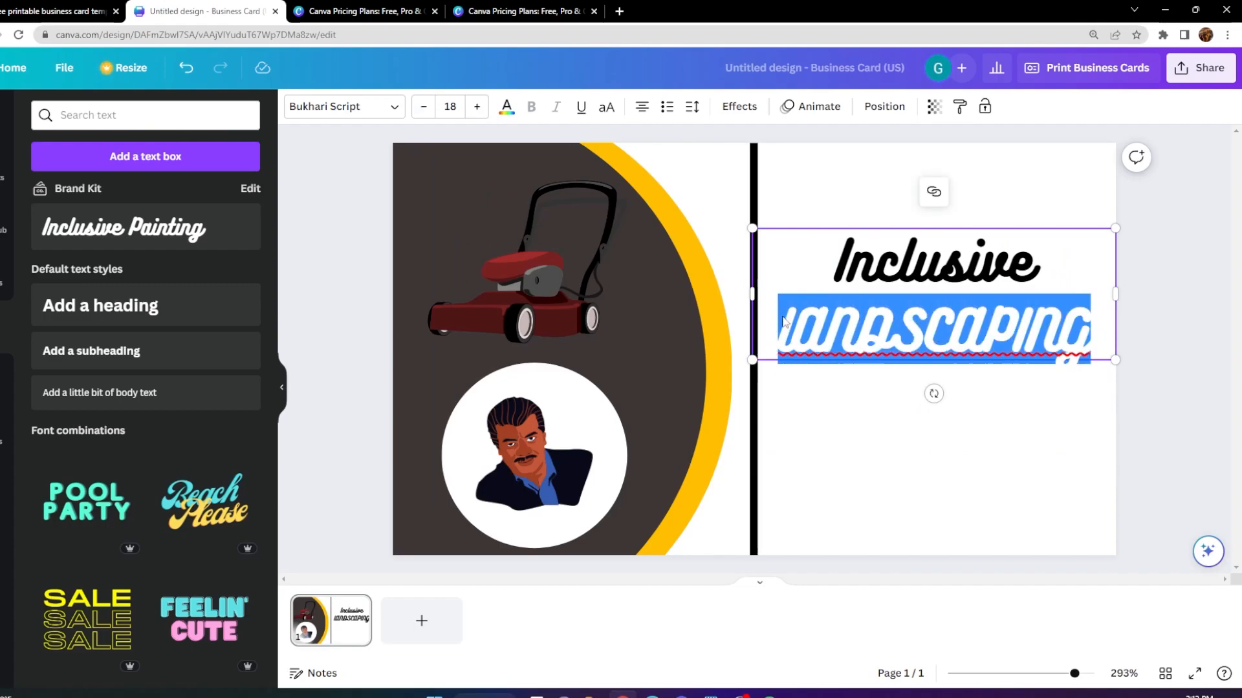
text(Land)
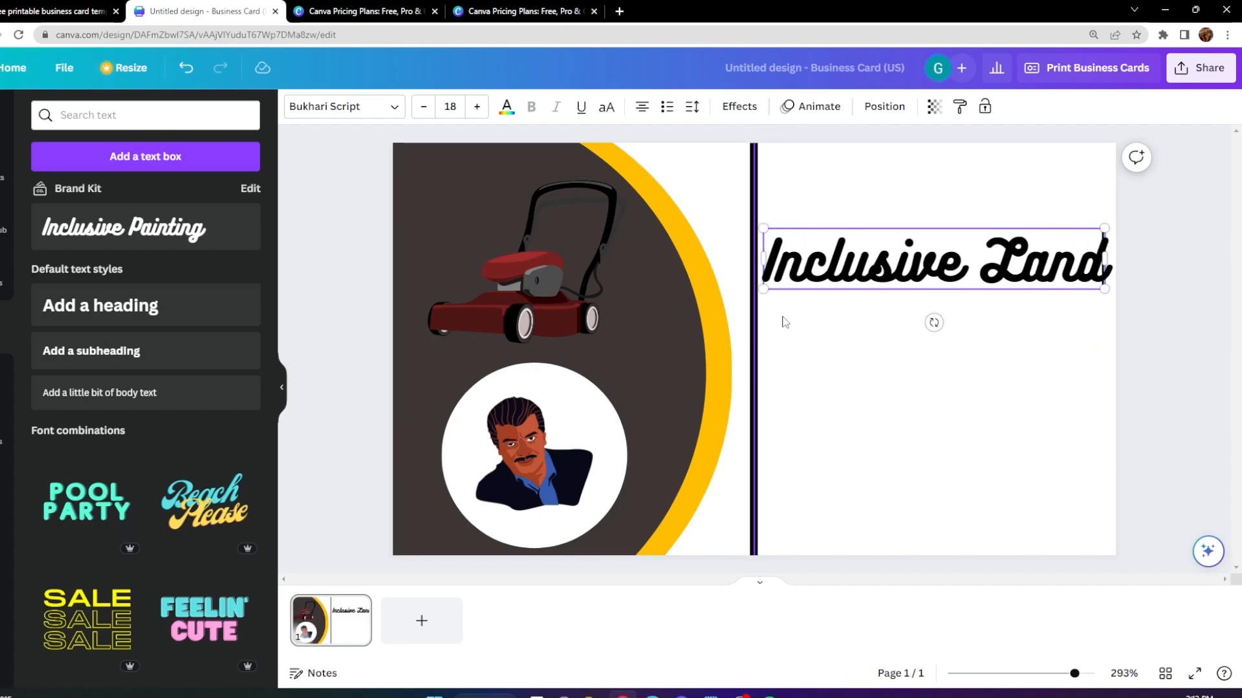
text(scaping)
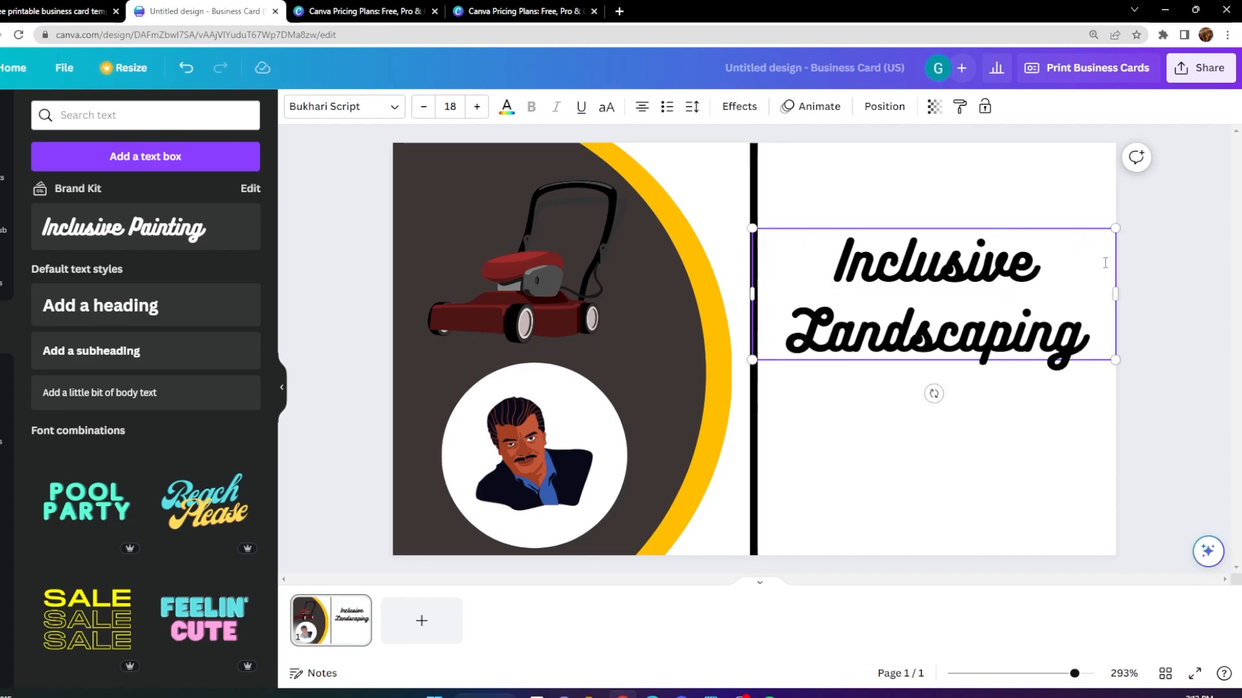
drag(935, 228, 931, 161)
click(1174, 274)
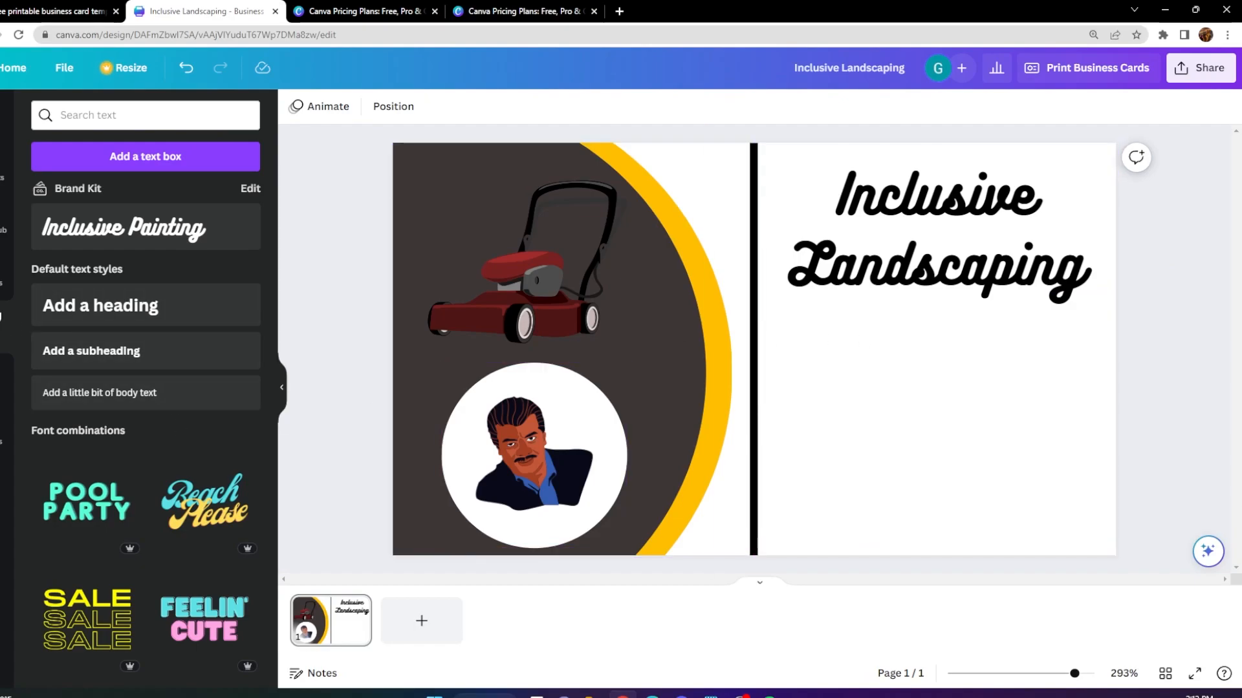
Add another Brand Kit script text and replace its wording with "The Web Guide".
click(102, 242)
mouse_move(950, 442)
mouse_down()
mouse_move(660, 258)
mouse_move(557, 257)
mouse_up()
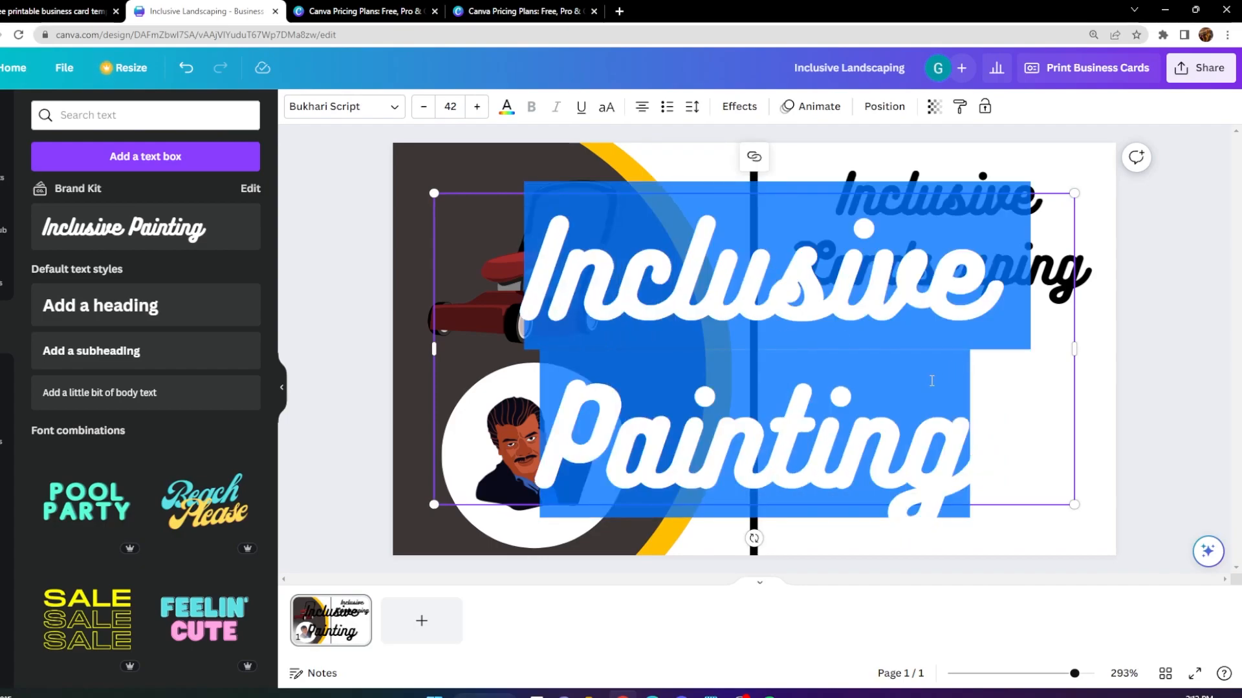
text(The)
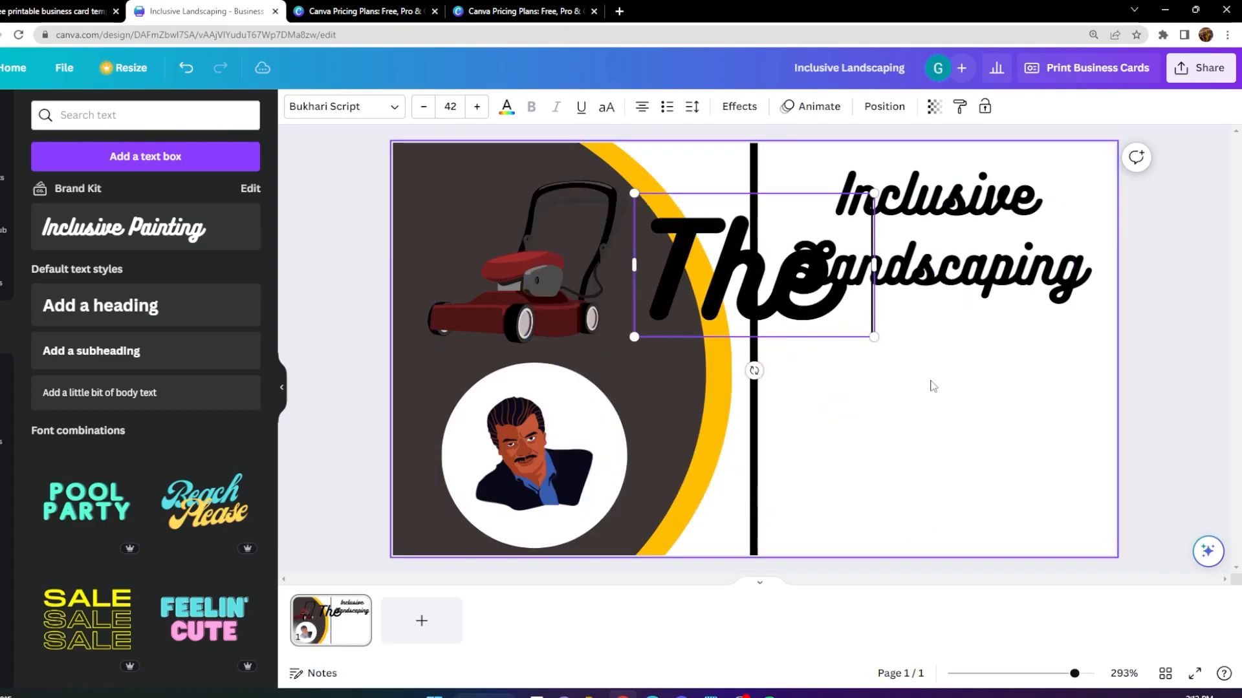
text( Web Guide)
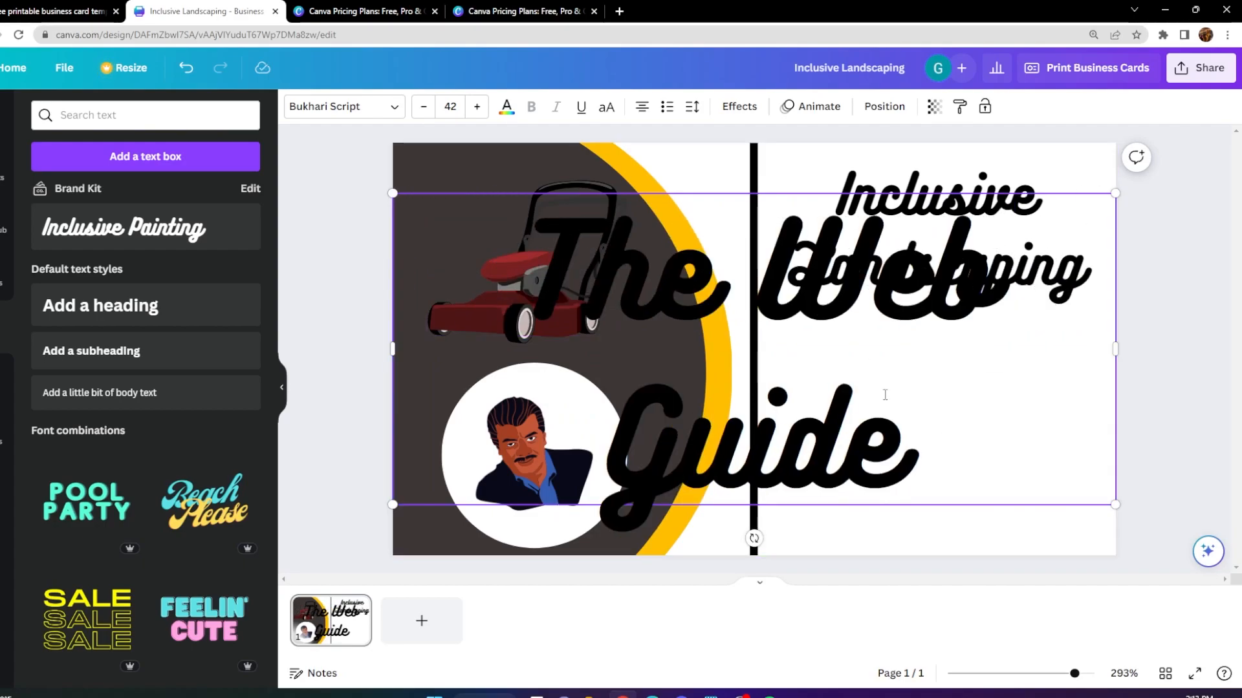
Reduce the font size of the whole "The Web Guide" text to 19.
drag(885, 394, 521, 246)
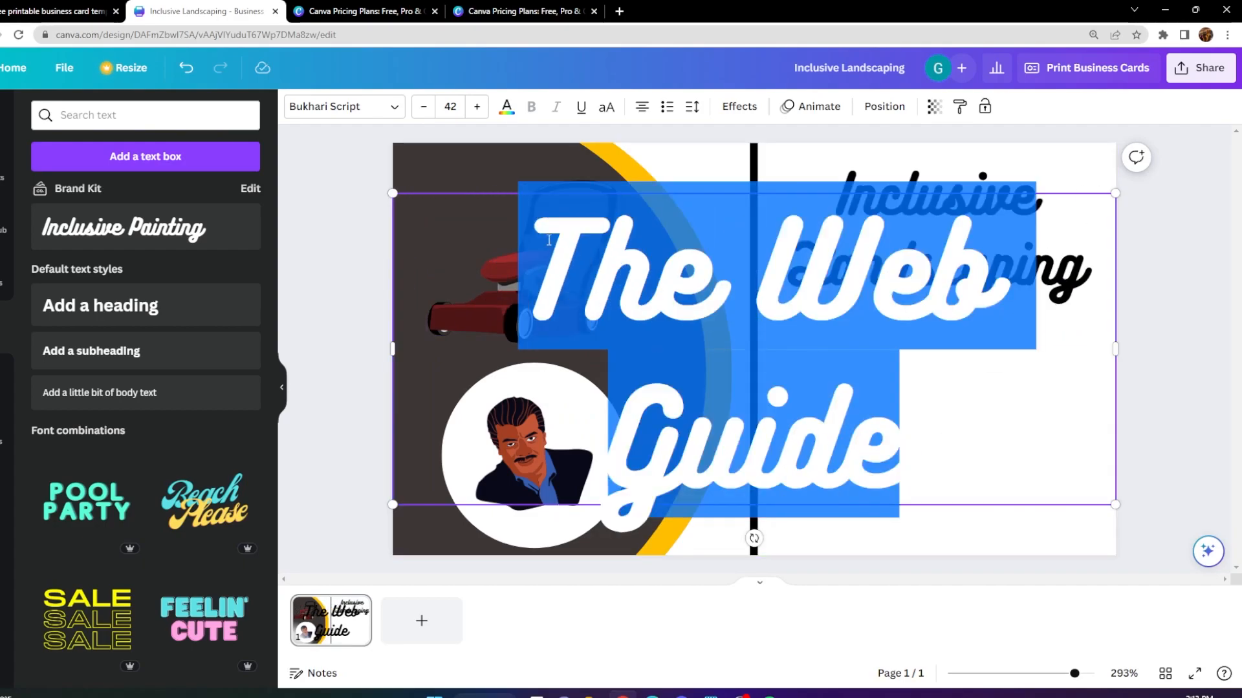
click(424, 112)
click(424, 112)
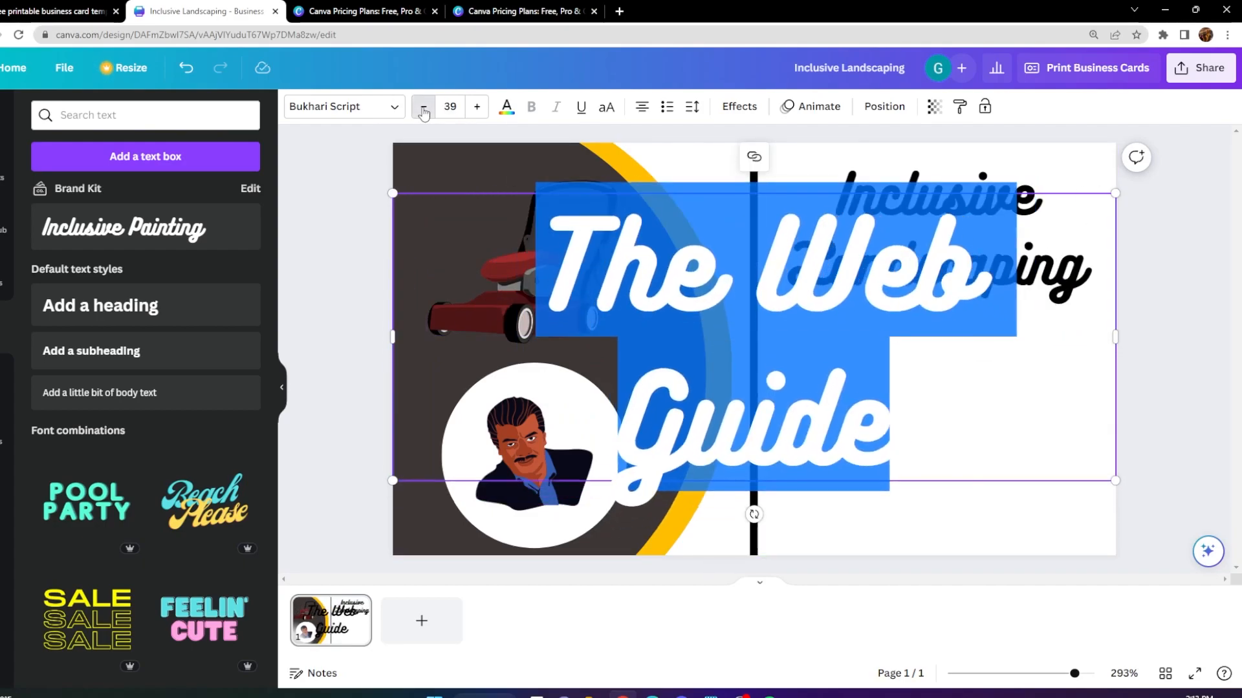
click(424, 112)
click(425, 113)
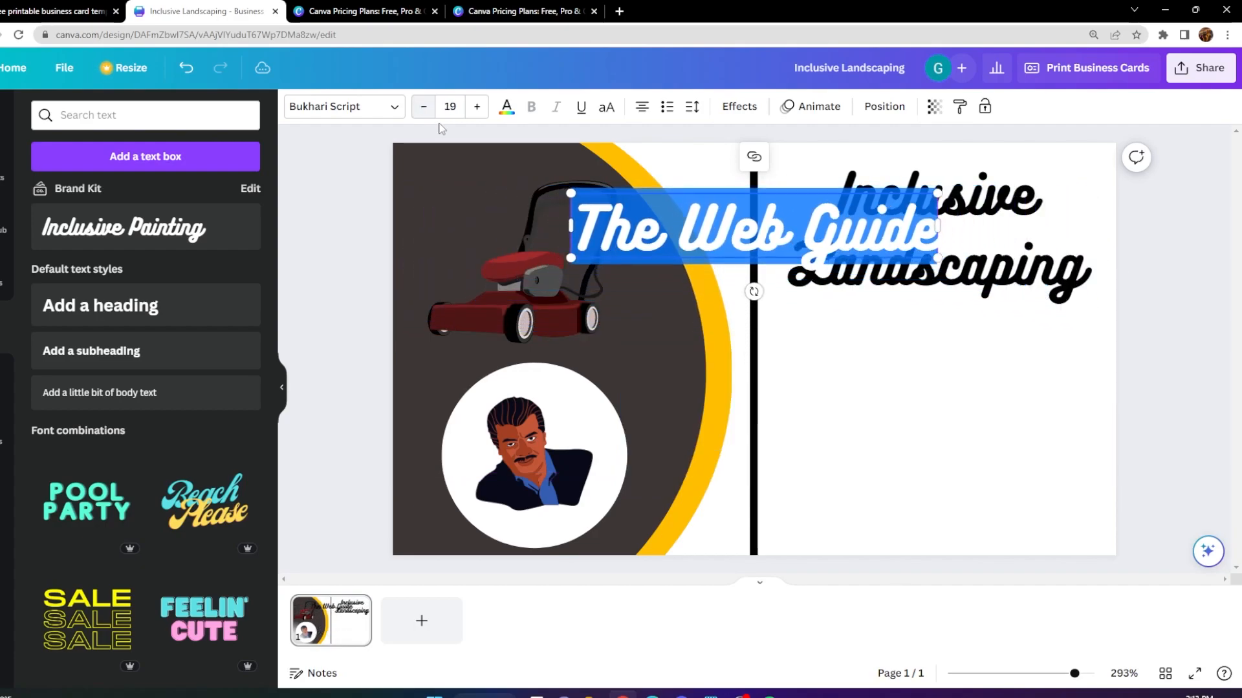
Scale "The Web Guide" down to font size 15.4 and place it centred beneath the heading, nudging the heading to line up.
click(595, 199)
drag(620, 190, 819, 368)
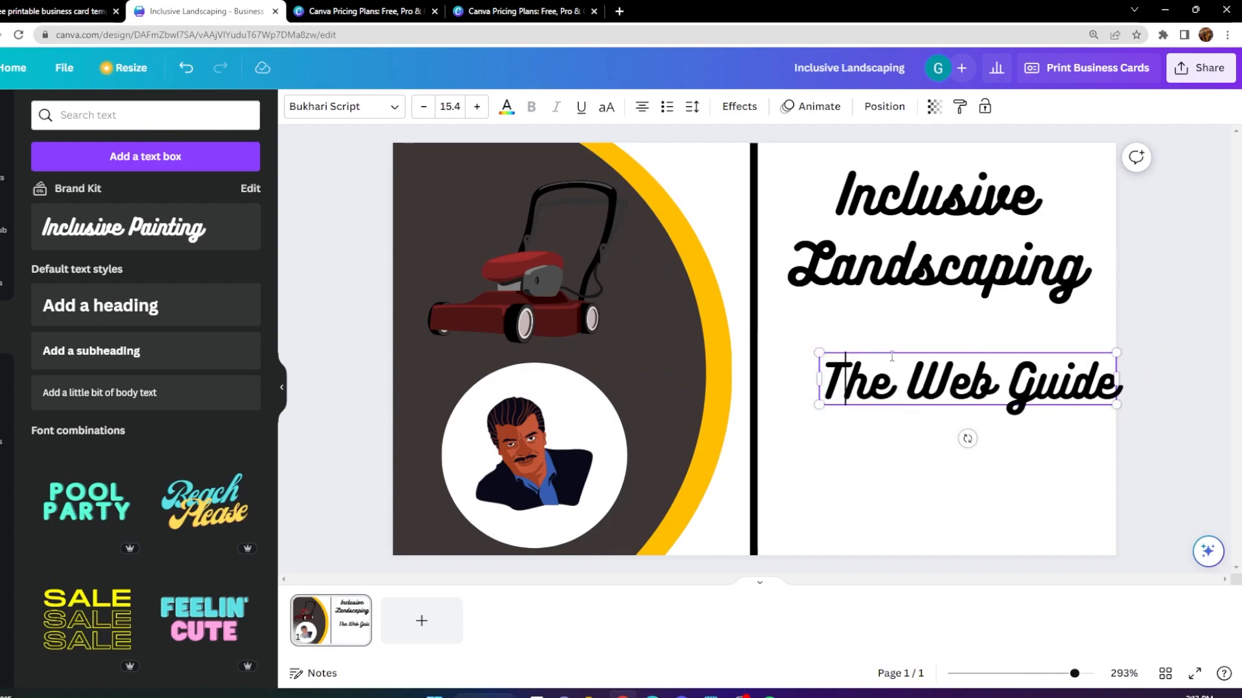
drag(884, 345, 861, 322)
click(794, 170)
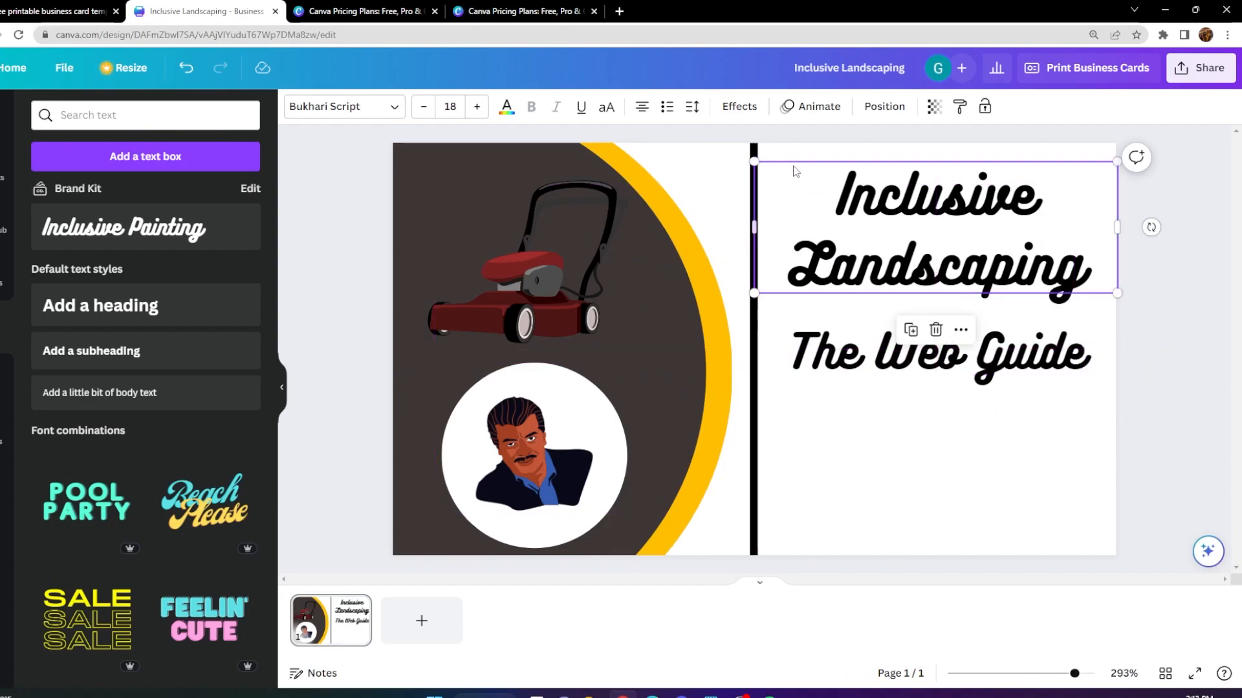
click(836, 171)
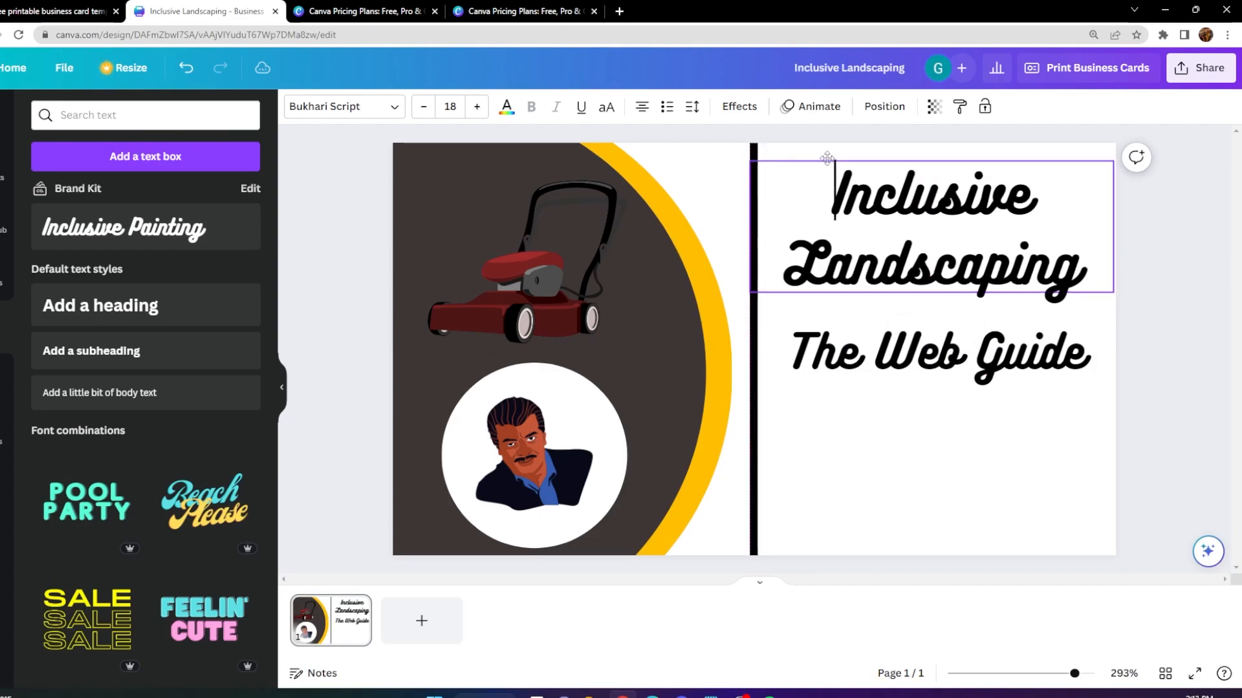
Select all of the "Inclusive Landscaping" heading's text for formatting.
click(884, 350)
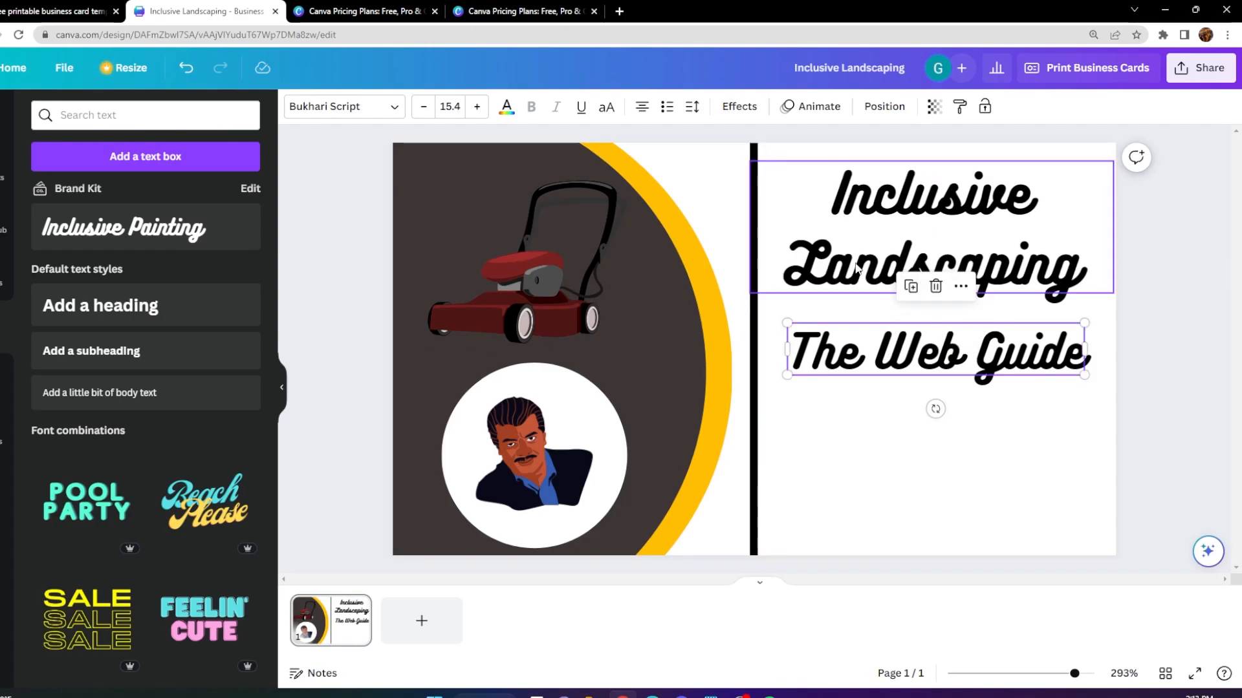
click(893, 274)
click(1090, 271)
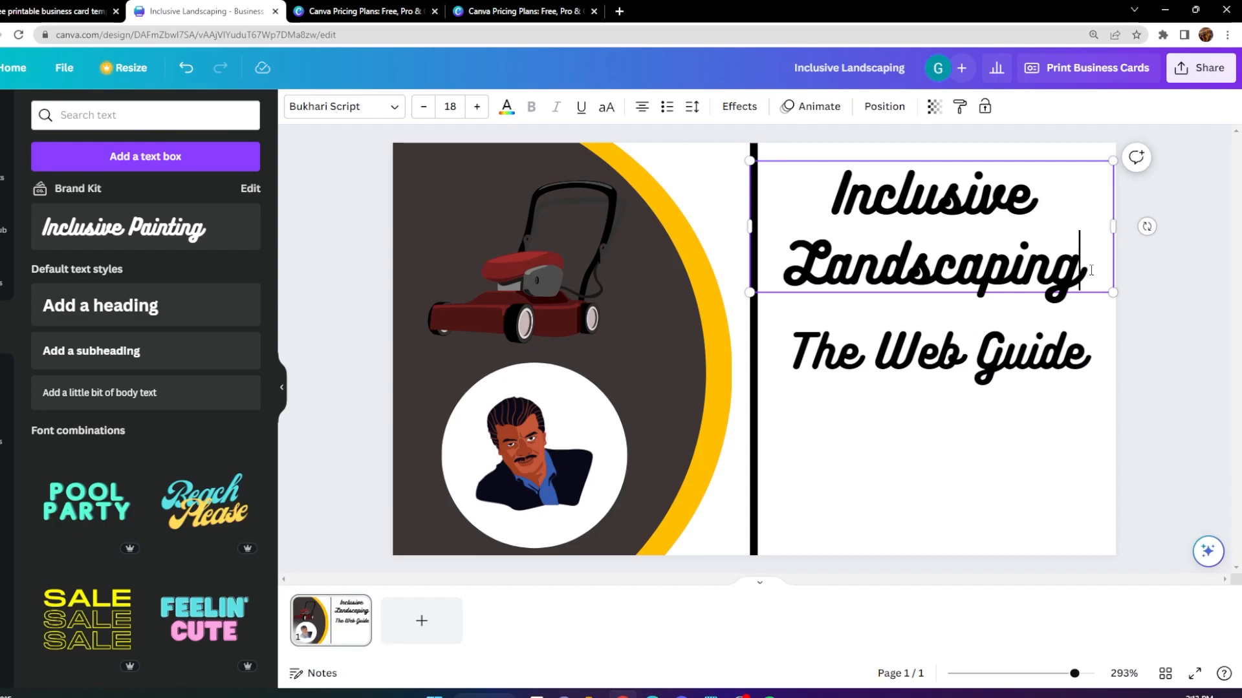
drag(1091, 270, 590, 124)
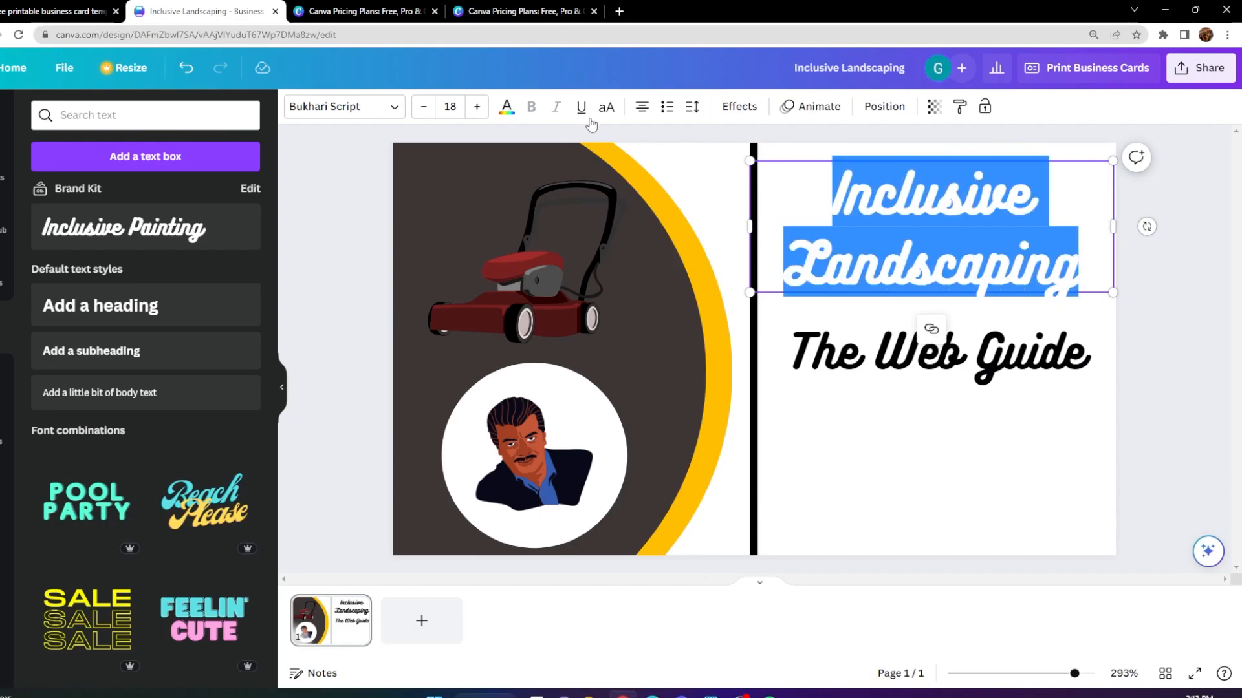